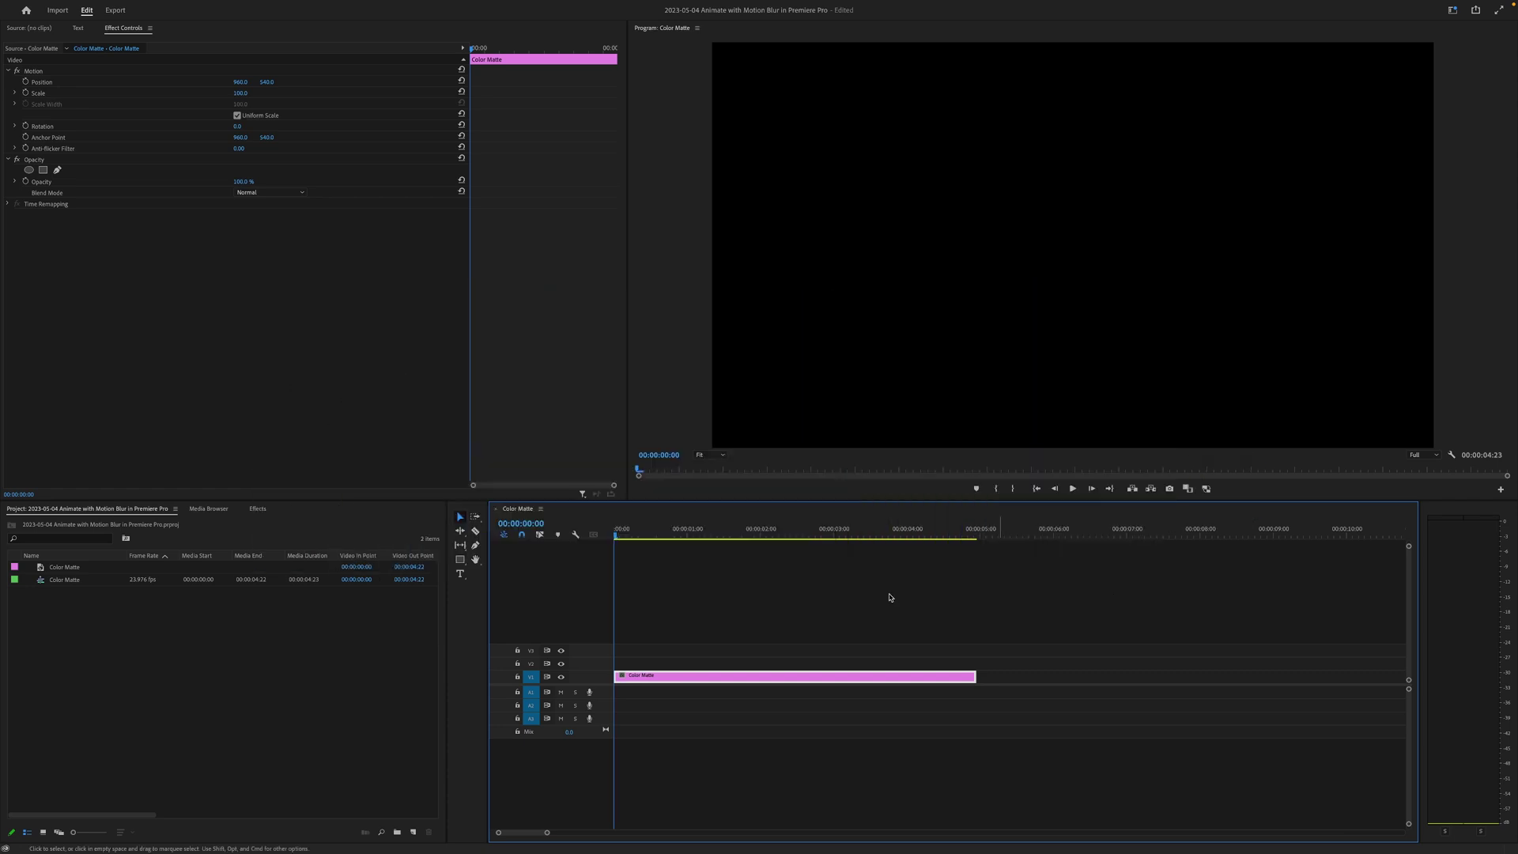
Step: Inspect the Color Matte clip's properties on the timeline
{"action": "left_click", "coordinate": [735, 596]}
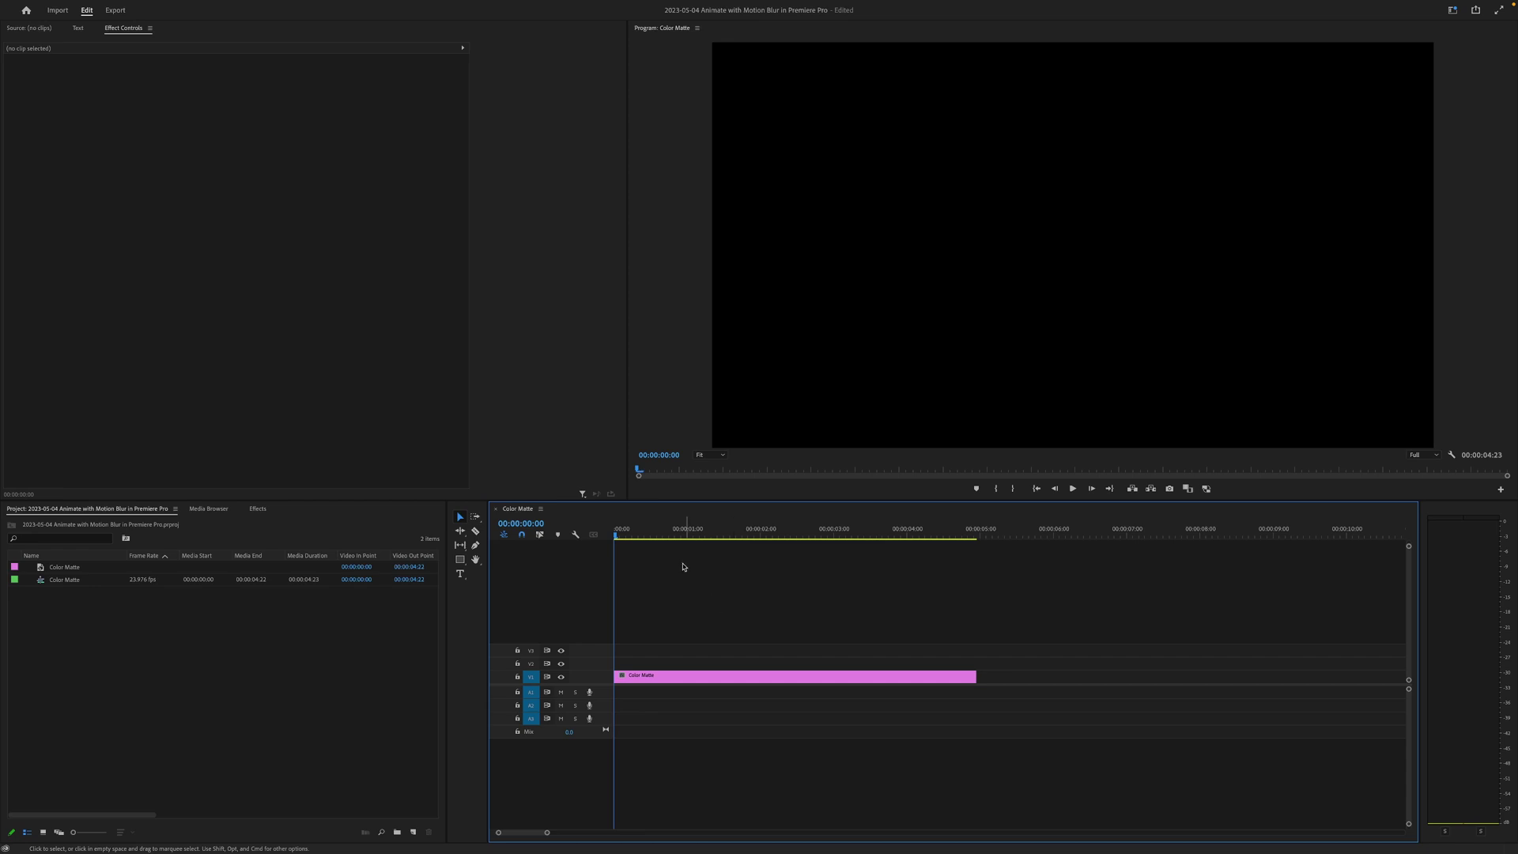
{"action": "left_click", "coordinate": [684, 676]}
{"action": "mouse_move", "coordinate": [621, 534]}
{"action": "left_mouse_down"}
{"action": "mouse_move", "coordinate": [955, 559]}
{"action": "mouse_move", "coordinate": [615, 558]}
{"action": "left_mouse_up"}
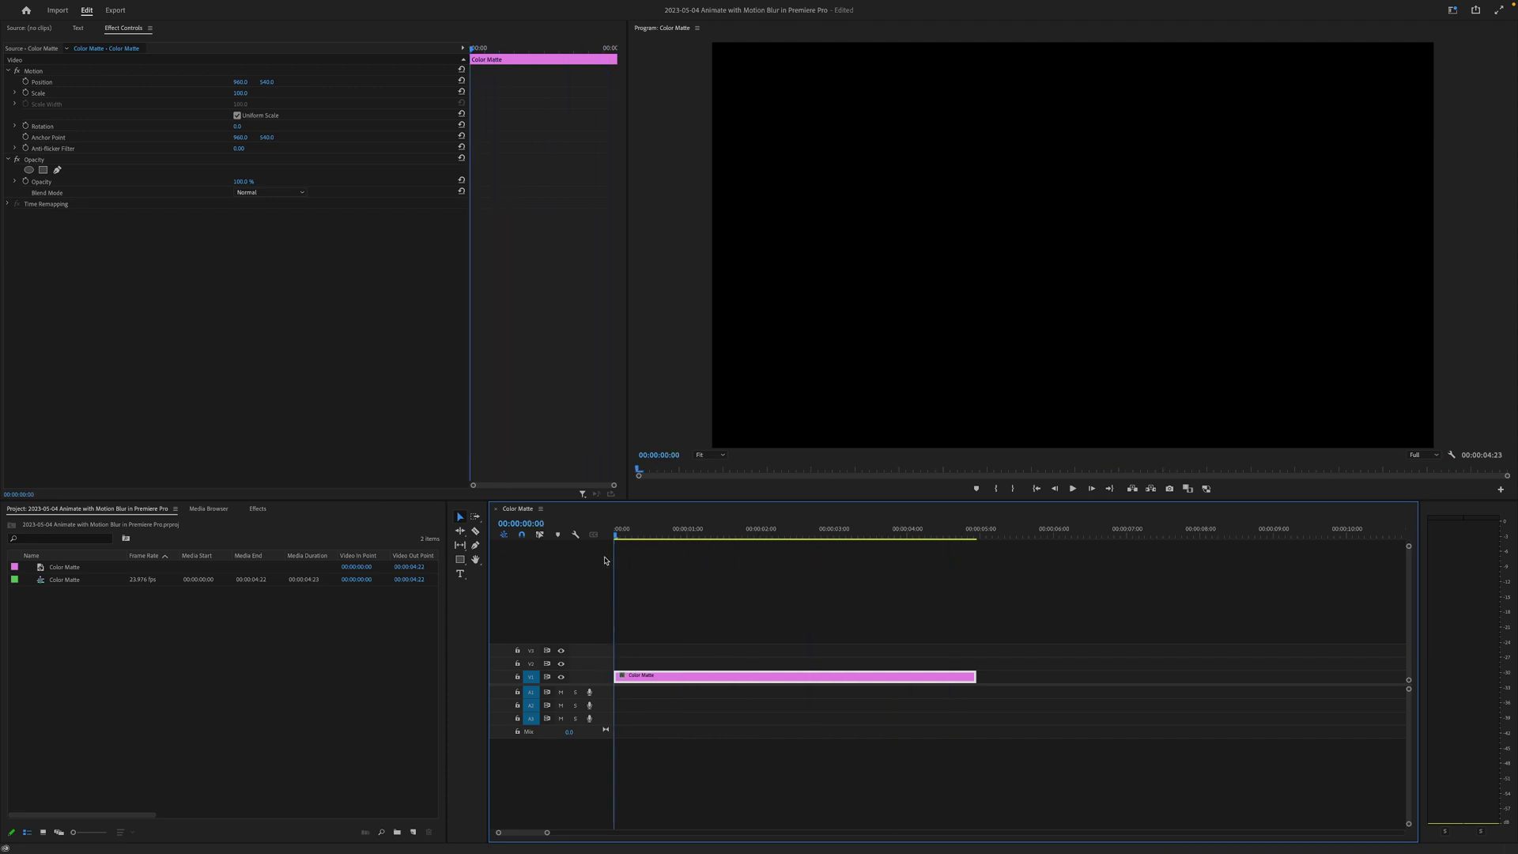
{"action": "left_click", "coordinate": [734, 605]}
{"action": "left_click", "coordinate": [232, 662]}
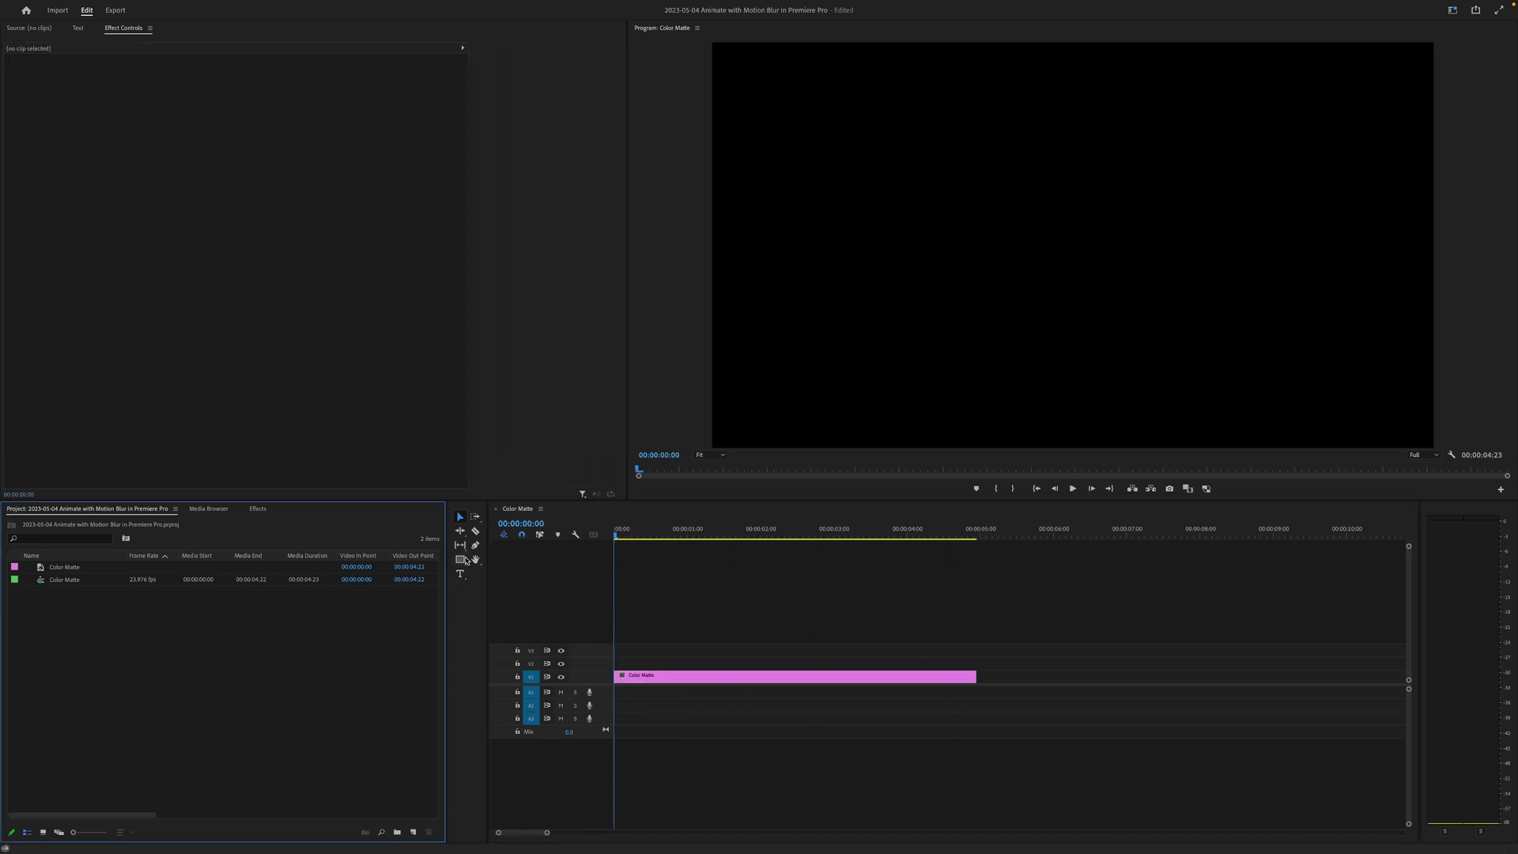
{"action": "left_click", "coordinate": [658, 568]}
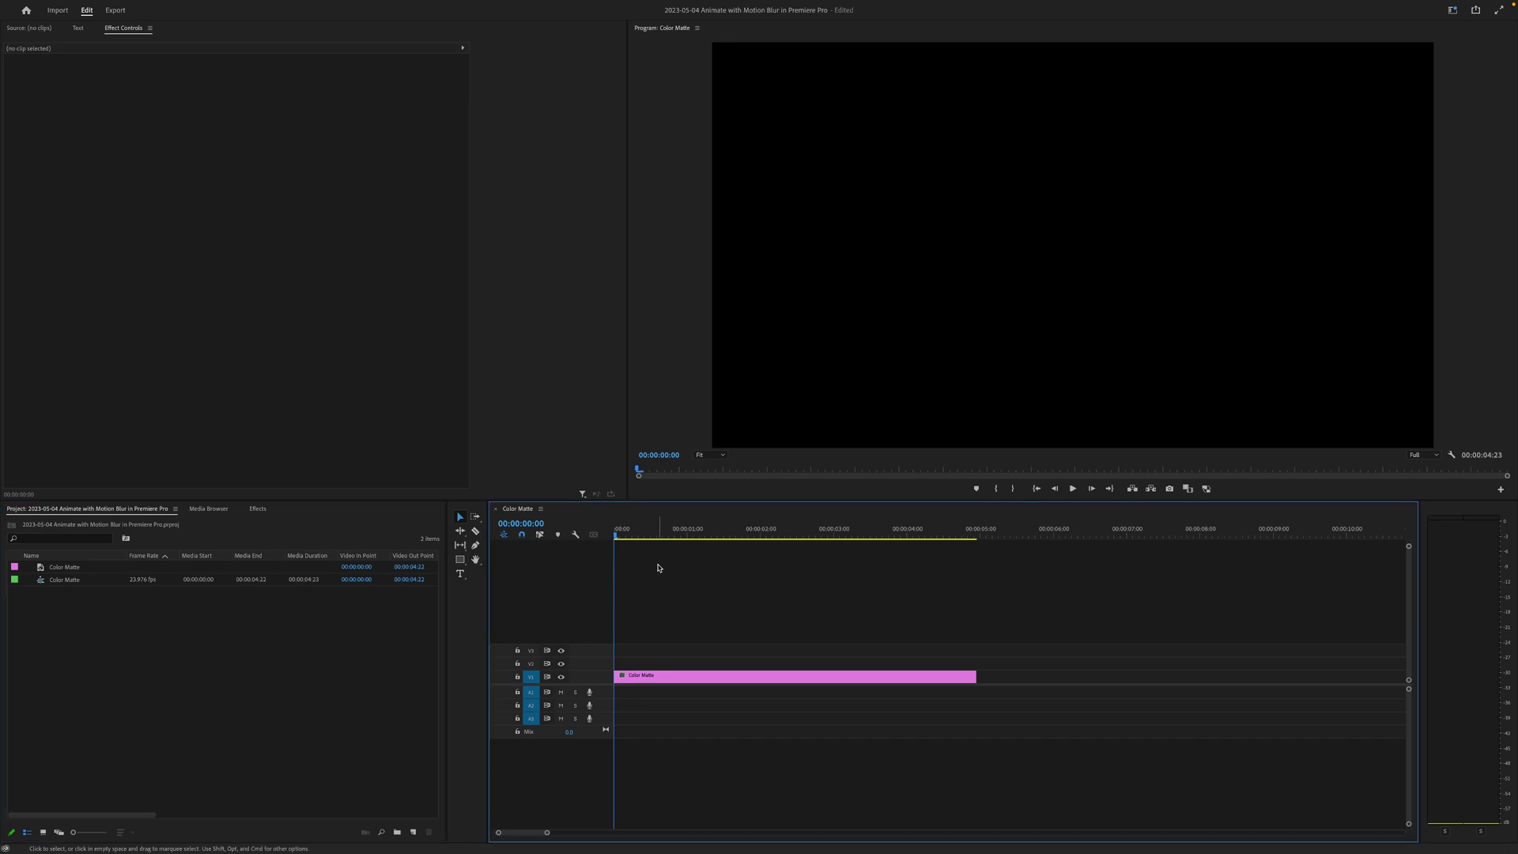
Step: Draw a grey square in the frame's upper left and duplicate it lower down at Position Y 969
{"action": "left_click", "coordinate": [459, 559]}
{"action": "left_click_drag", "start_coordinate": [772, 107], "coordinate": [882, 209]}
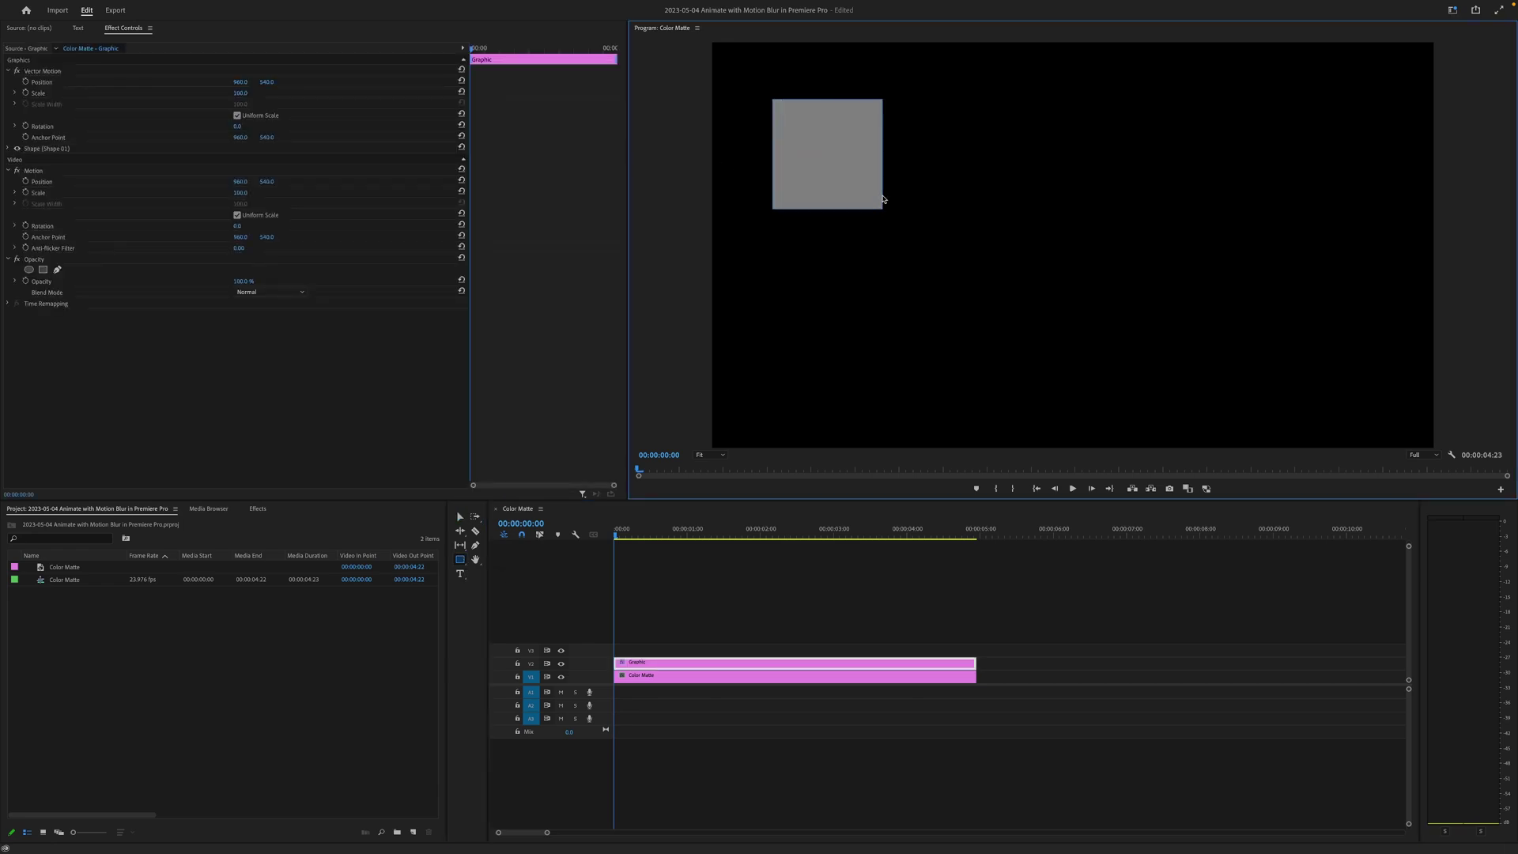
{"action": "left_click", "coordinate": [648, 624]}
{"action": "left_click_drag", "start_coordinate": [645, 661], "coordinate": [645, 649]}
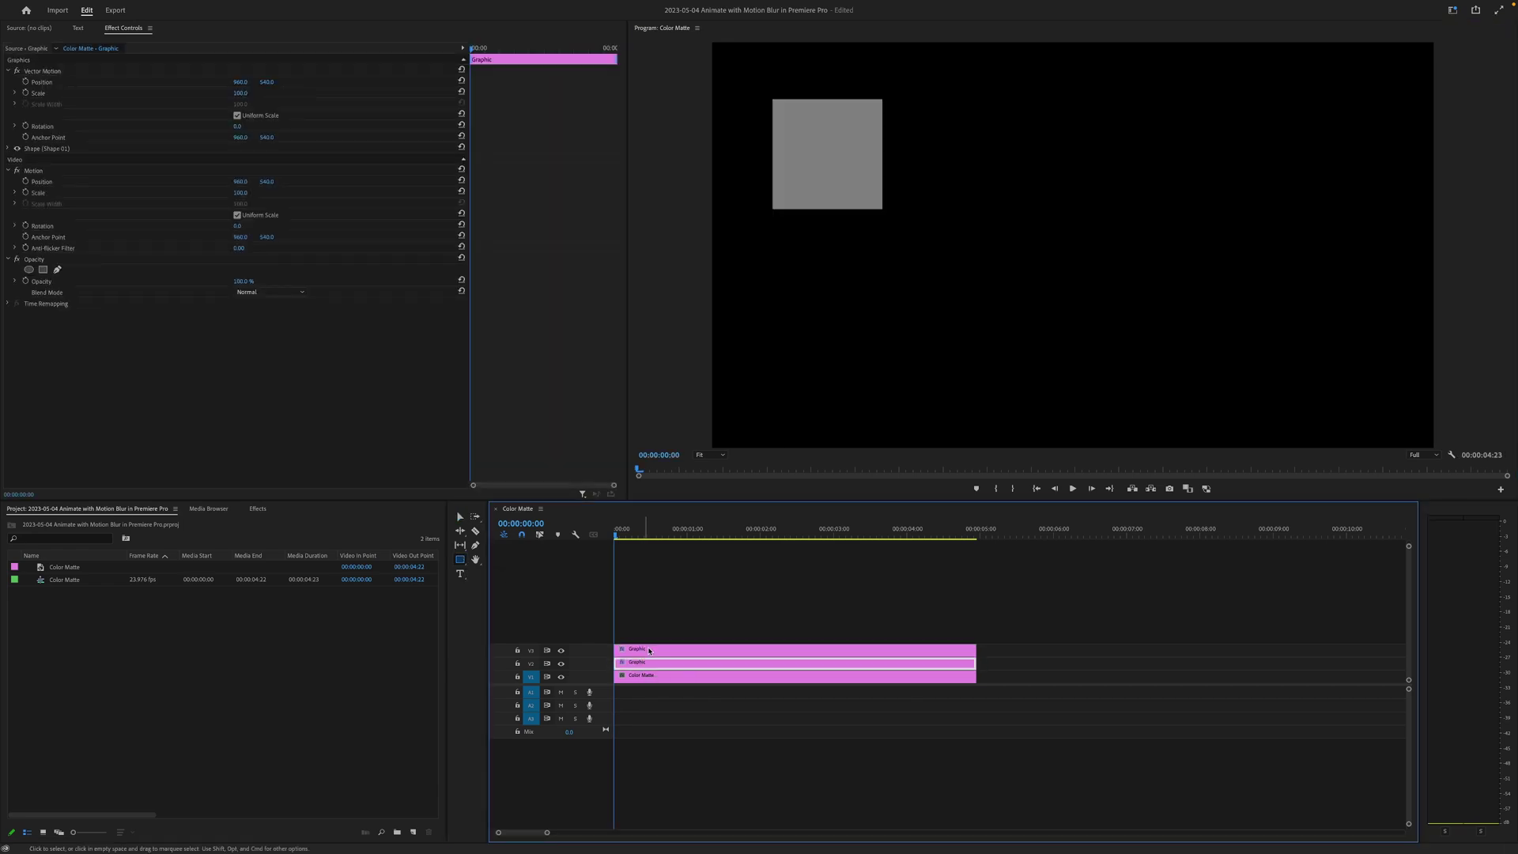
{"action": "left_click_drag", "start_coordinate": [262, 83], "coordinate": [362, 115]}
Step: Rearrange the square clips so the original sits on V4 and the duplicate on V2
{"action": "left_click", "coordinate": [772, 590]}
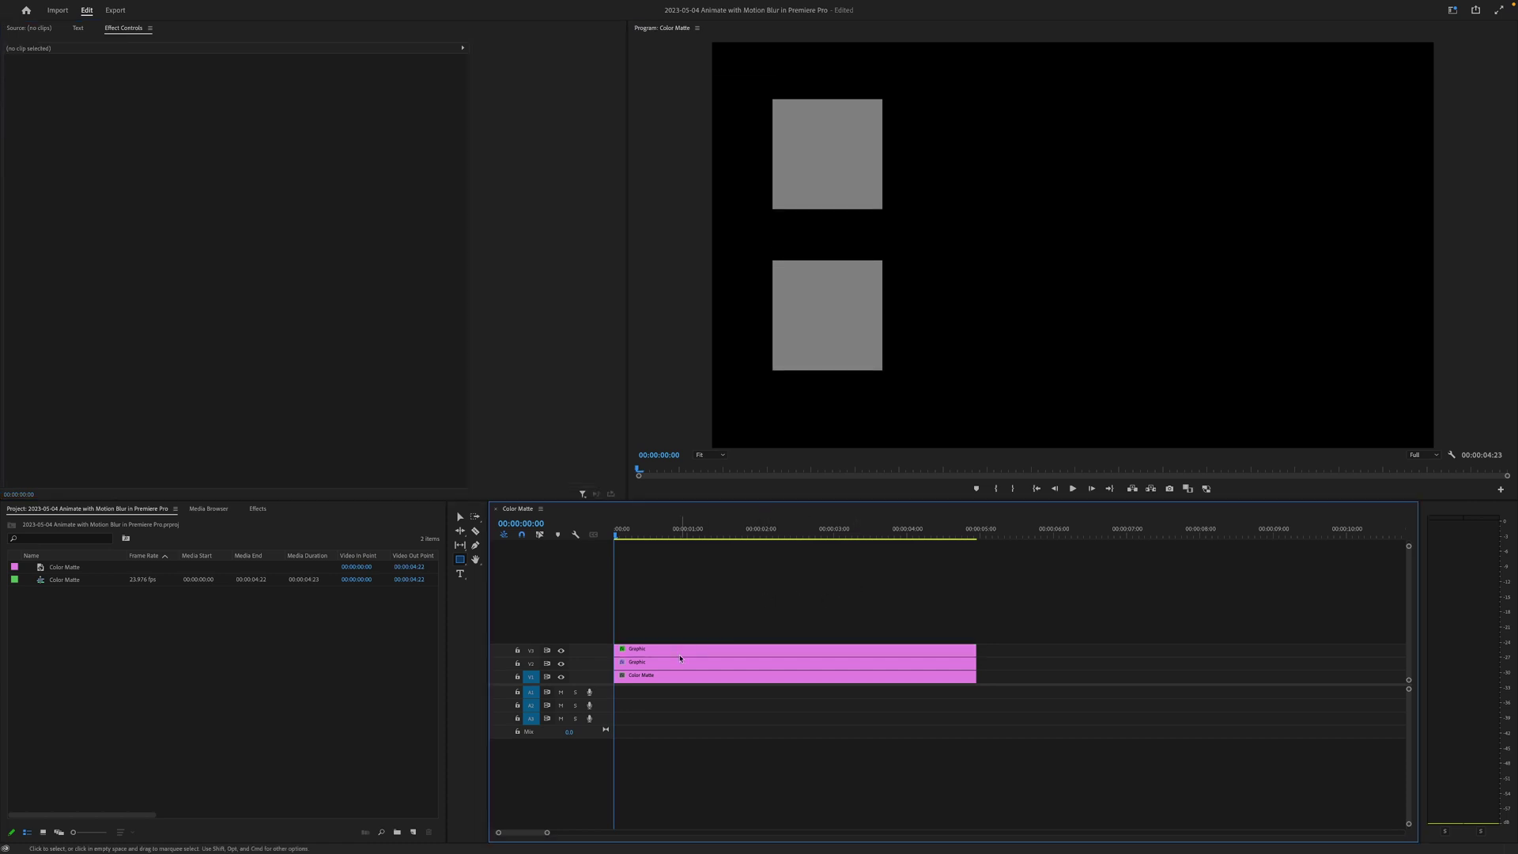
{"action": "left_click_drag", "start_coordinate": [642, 662], "coordinate": [641, 637]}
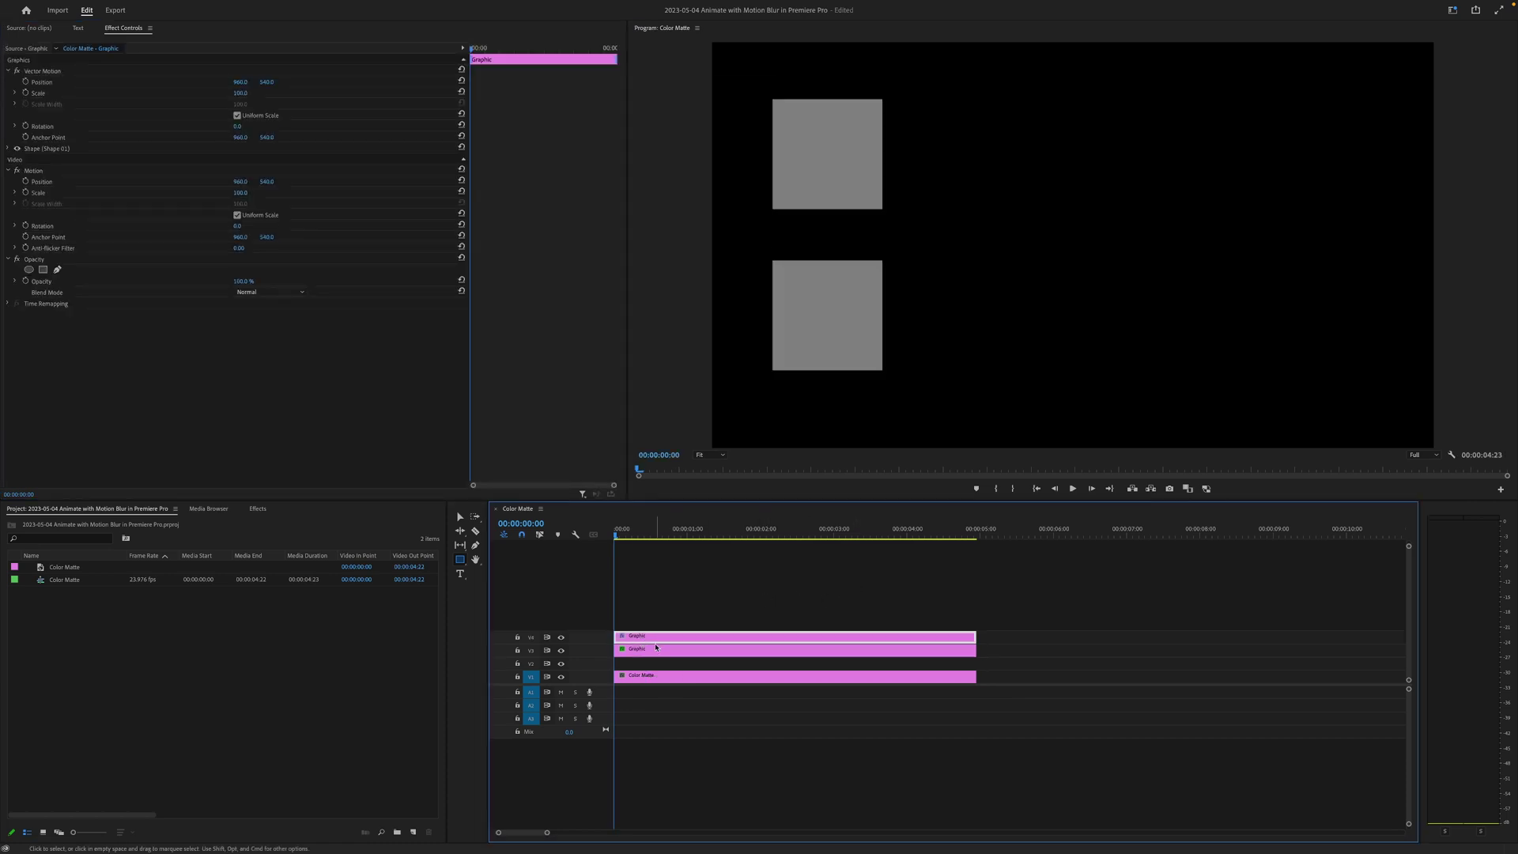
{"action": "left_click", "coordinate": [562, 637]}
{"action": "left_click", "coordinate": [561, 637]}
{"action": "left_click_drag", "start_coordinate": [642, 650], "coordinate": [642, 663]}
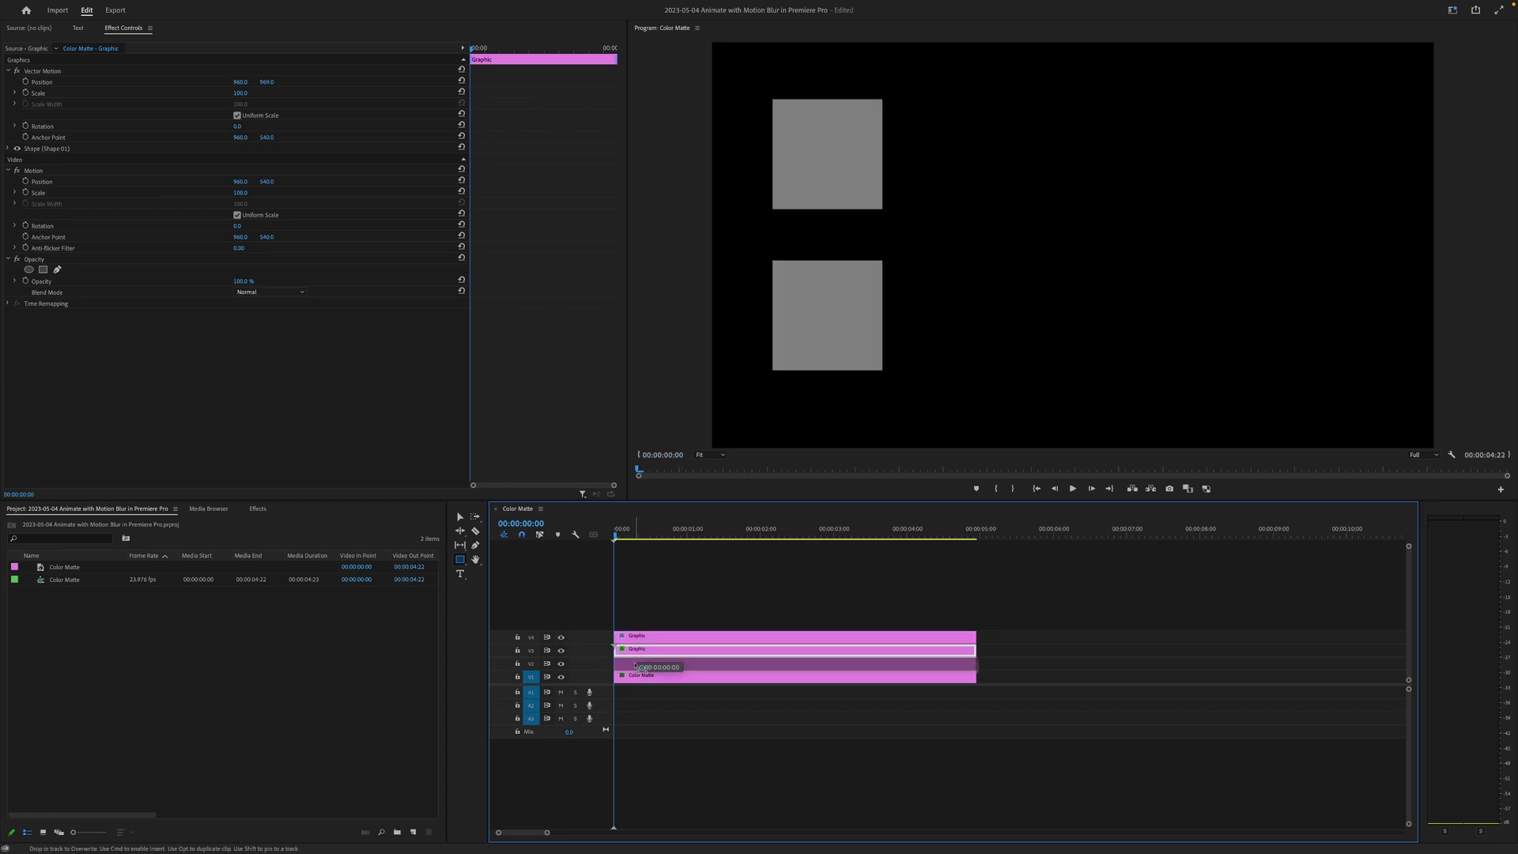
{"action": "left_click", "coordinate": [632, 578]}
{"action": "left_click", "coordinate": [642, 675]}
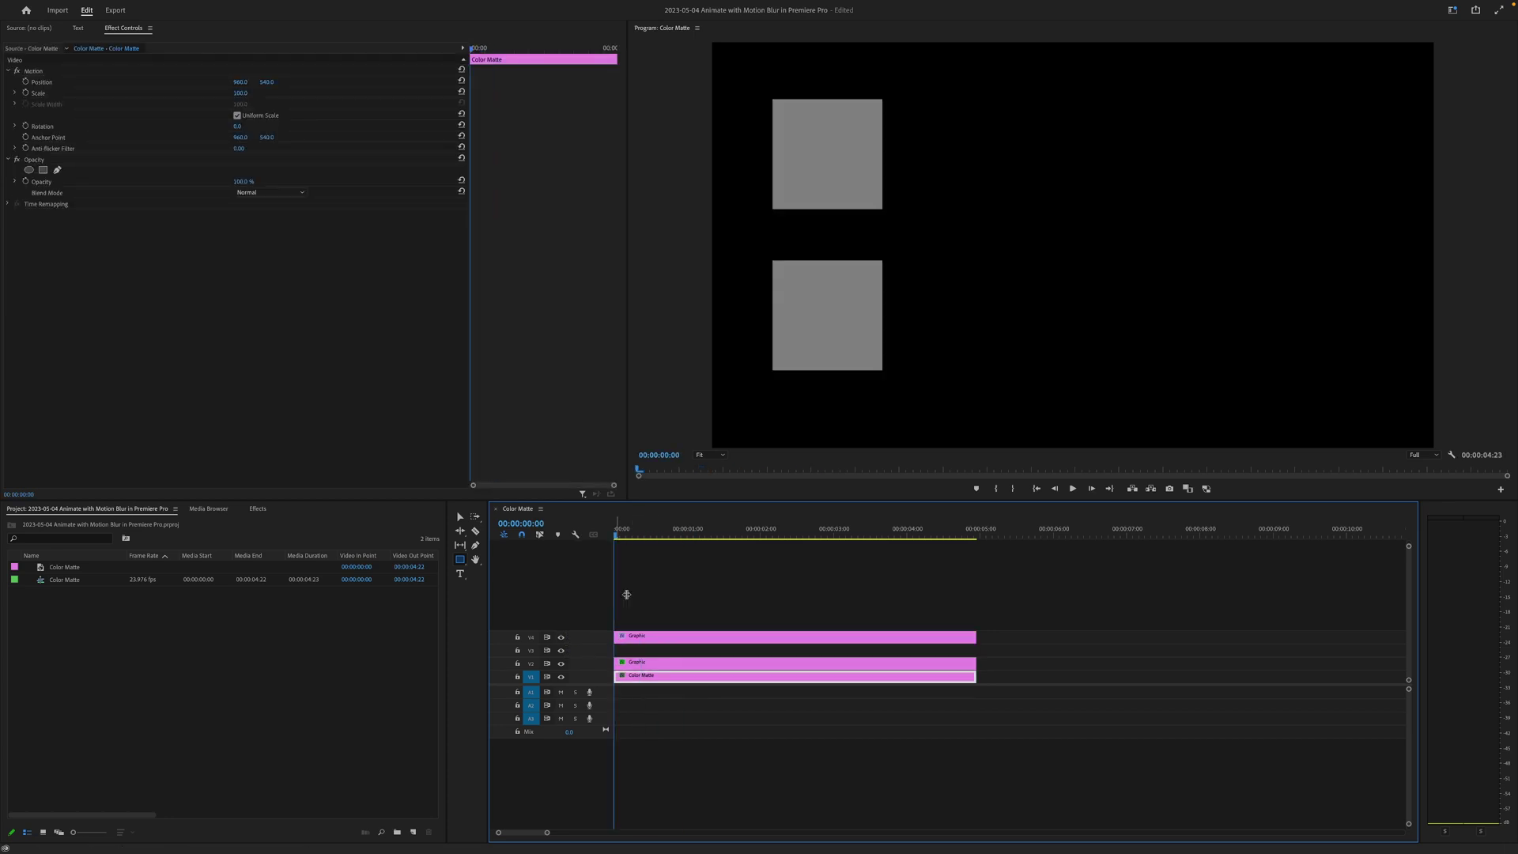
{"action": "left_click", "coordinate": [641, 649]}
Step: Keyframe the V4 square's Vector Motion Position so it reaches X 2296 at 00:00:03:00
{"action": "left_click", "coordinate": [641, 637]}
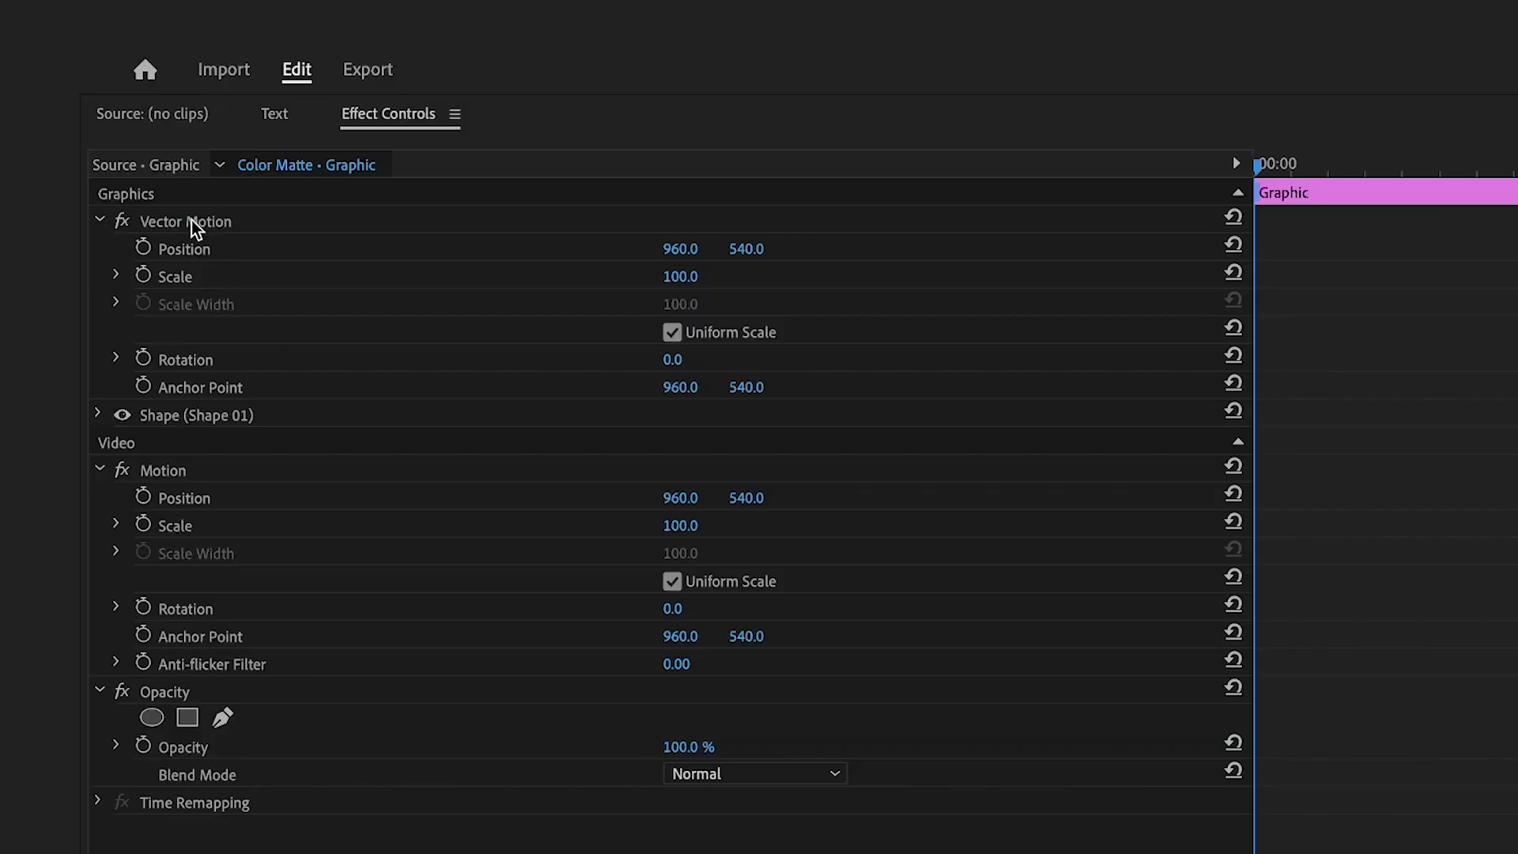
{"action": "left_click", "coordinate": [45, 70]}
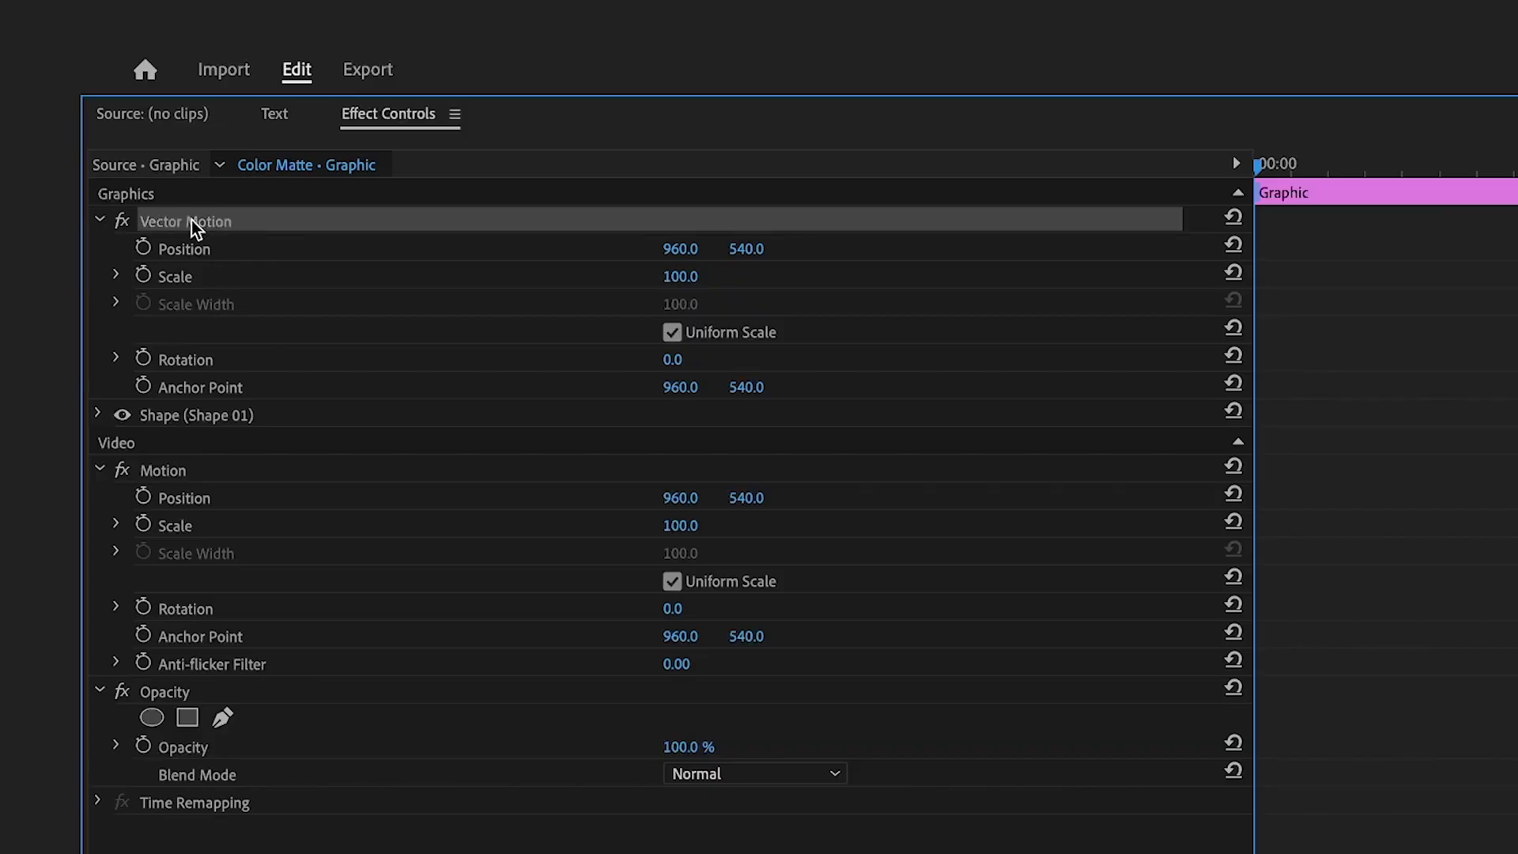
{"action": "left_click", "coordinate": [145, 249]}
{"action": "left_click", "coordinate": [761, 533]}
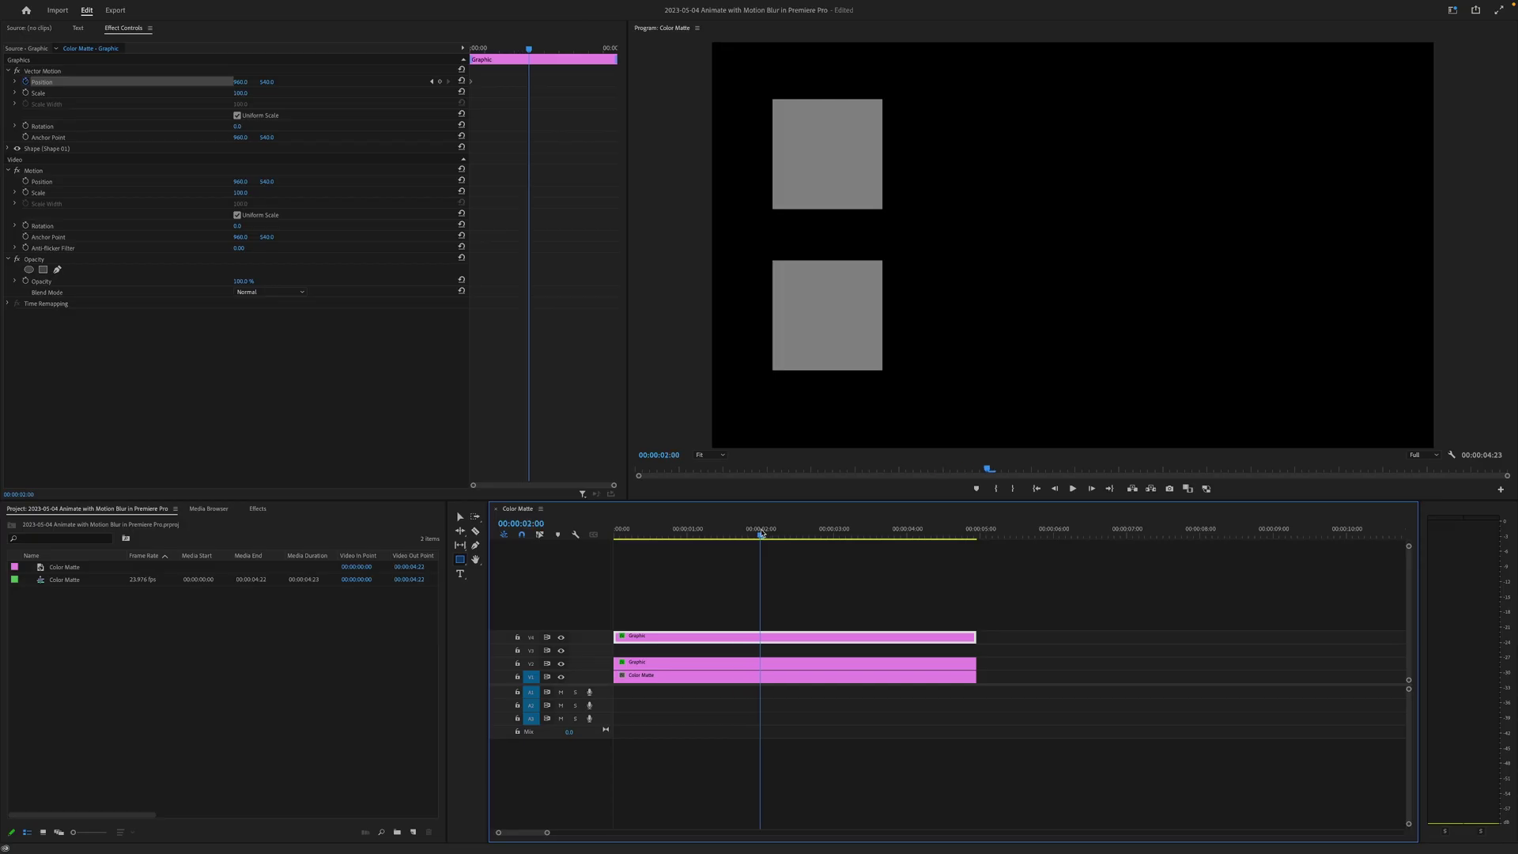
{"action": "left_click", "coordinate": [834, 535]}
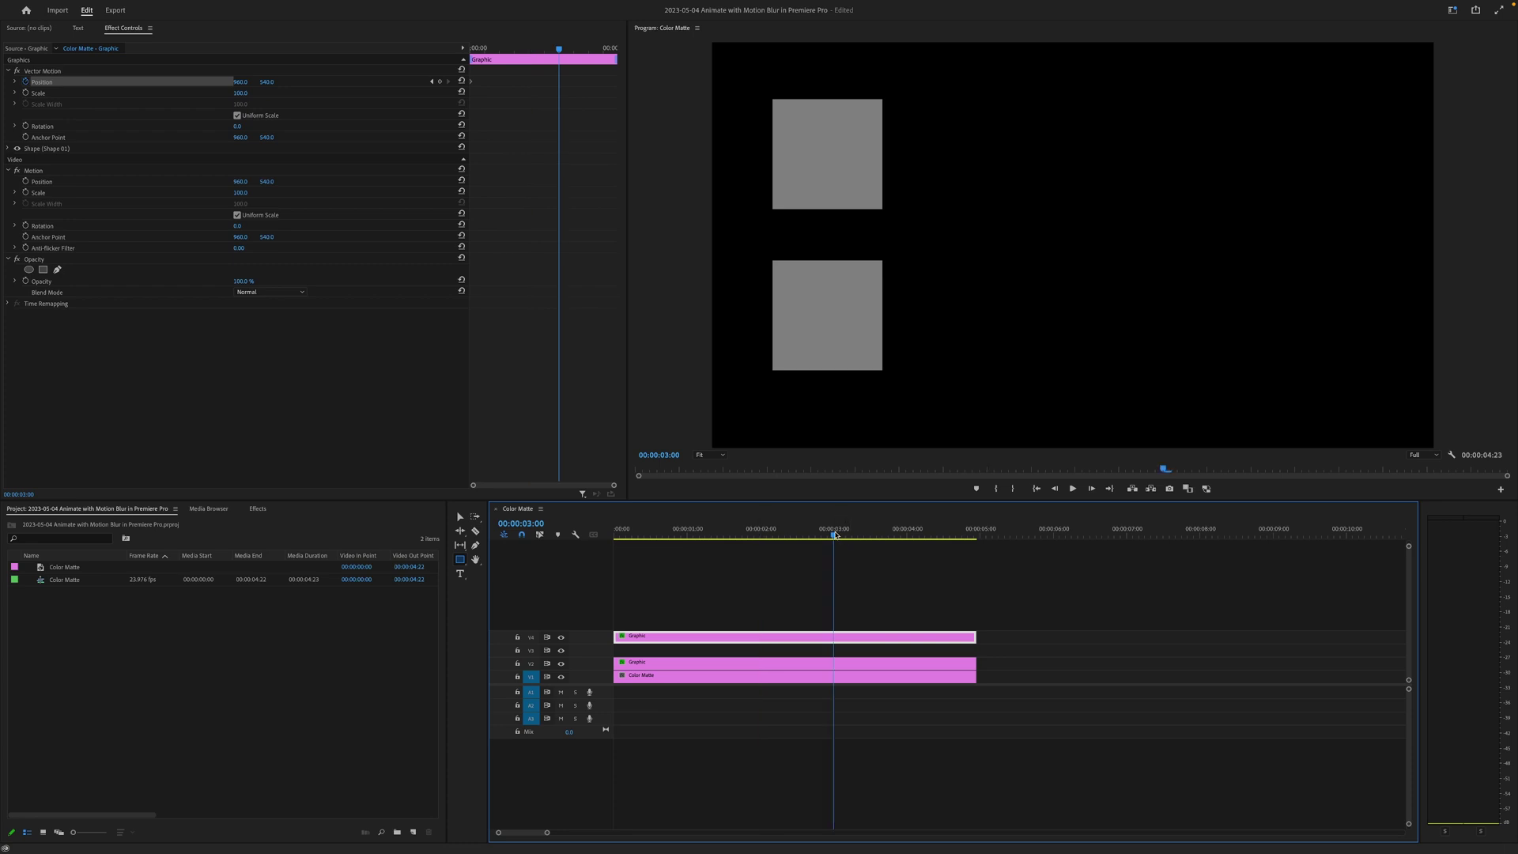
{"action": "left_click_drag", "start_coordinate": [241, 81], "coordinate": [1297, 81]}
Step: Play the top square's slide back from the start of the sequence
{"action": "left_click", "coordinate": [703, 675]}
{"action": "key", "text": "Home"}
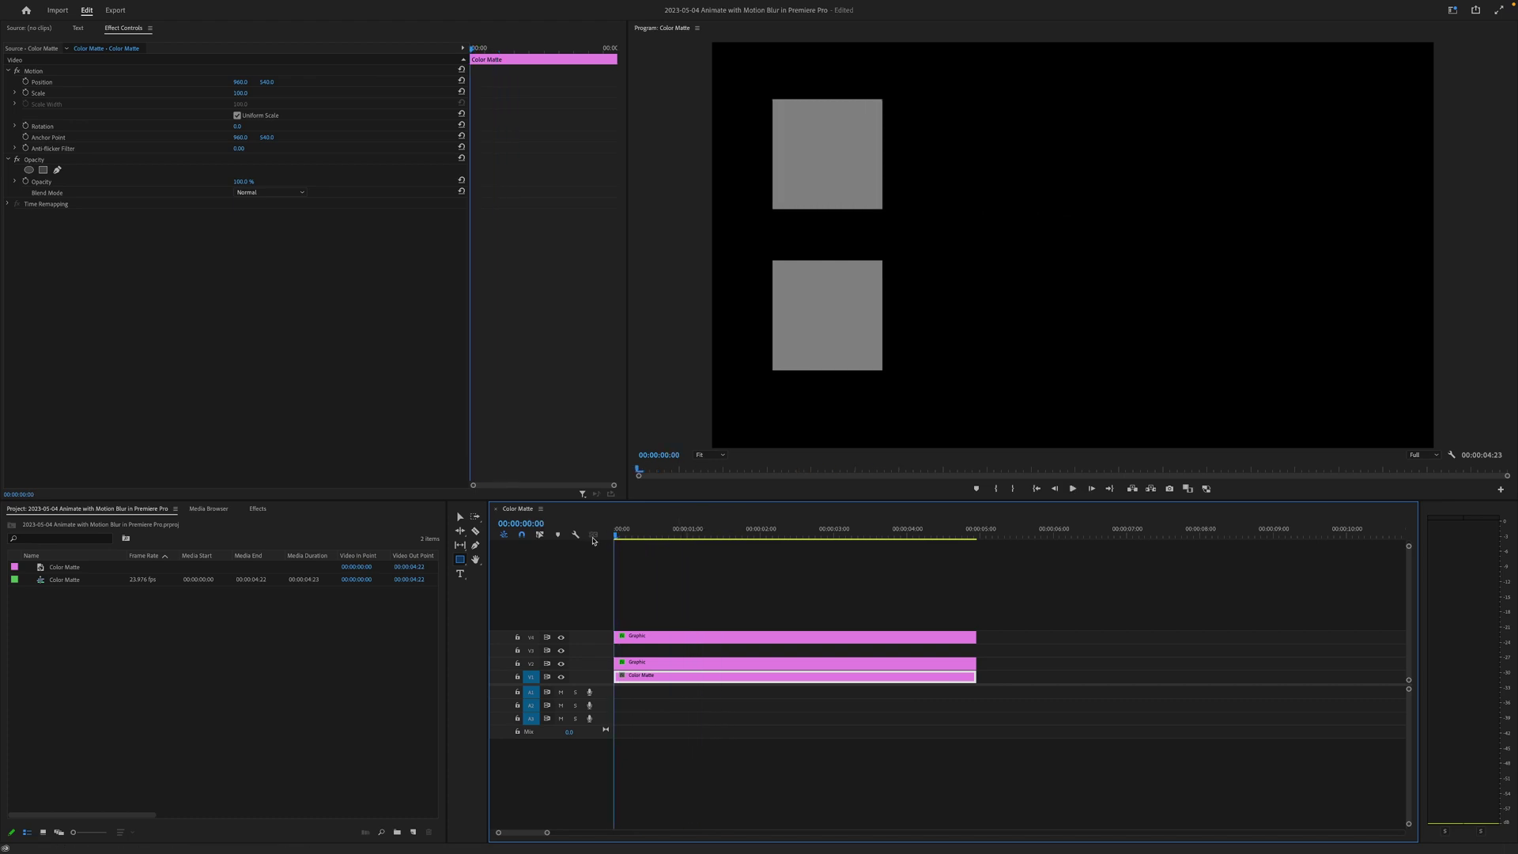
{"action": "left_click", "coordinate": [644, 572]}
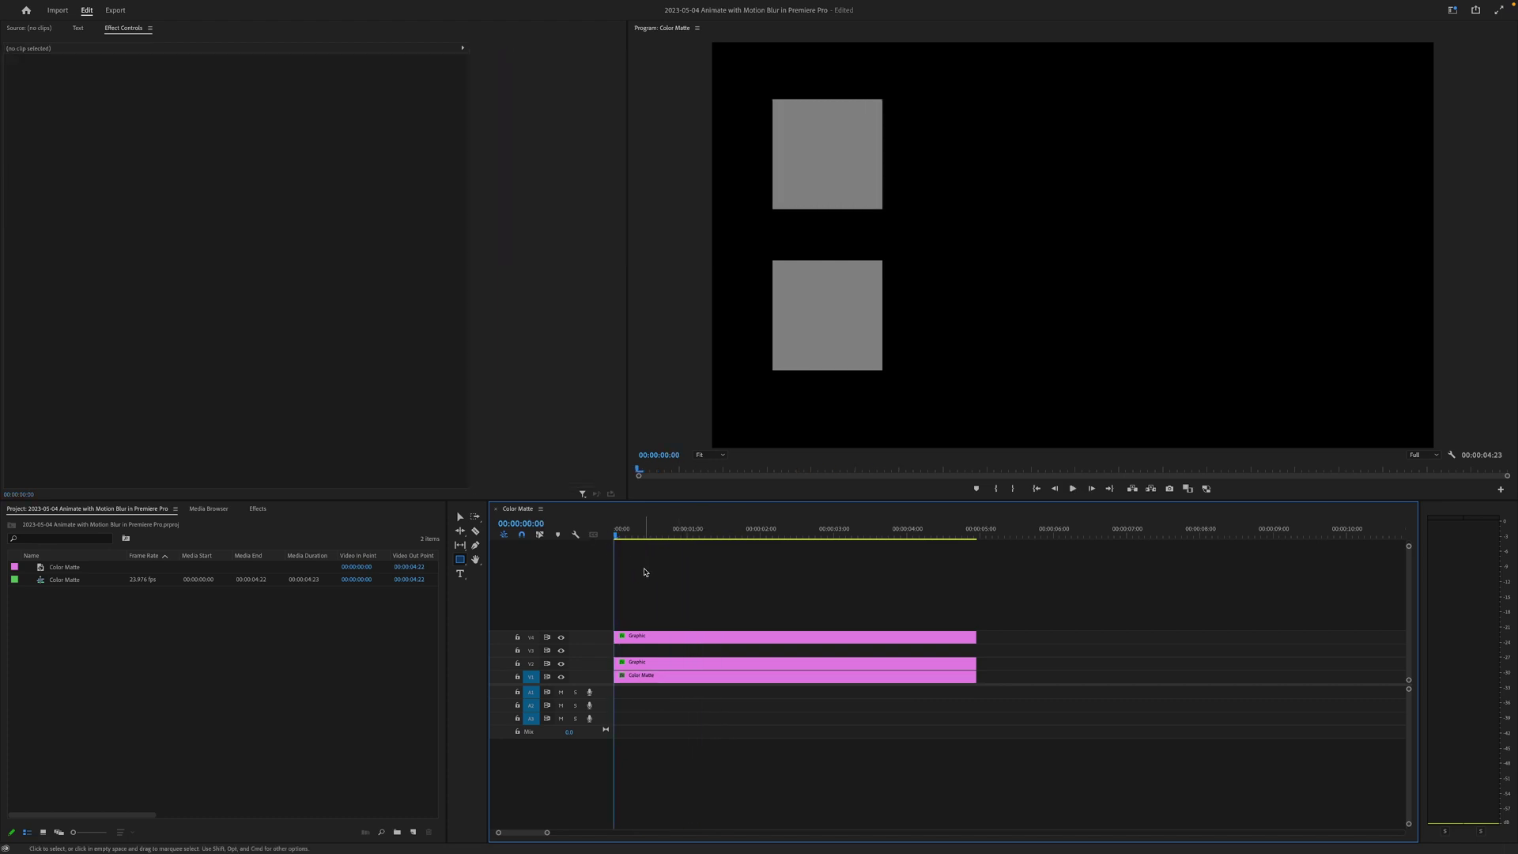
Step: Apply the Distort > Transform effect to the Graphic clip on V2
{"action": "left_click", "coordinate": [652, 636]}
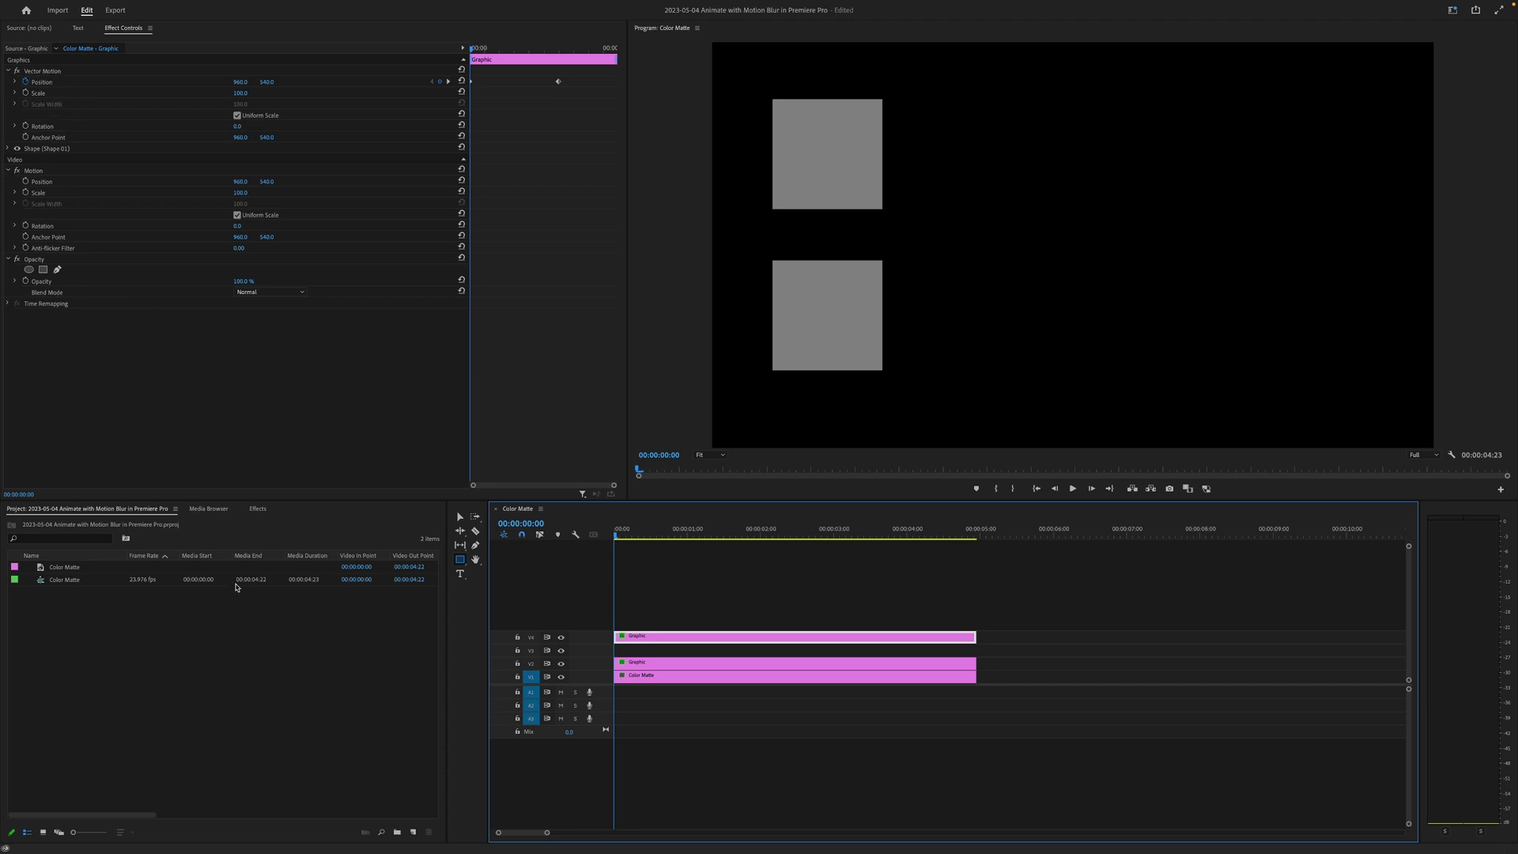
{"action": "left_click", "coordinate": [261, 512]}
{"action": "left_click", "coordinate": [110, 524]}
{"action": "type", "text": "tra"}
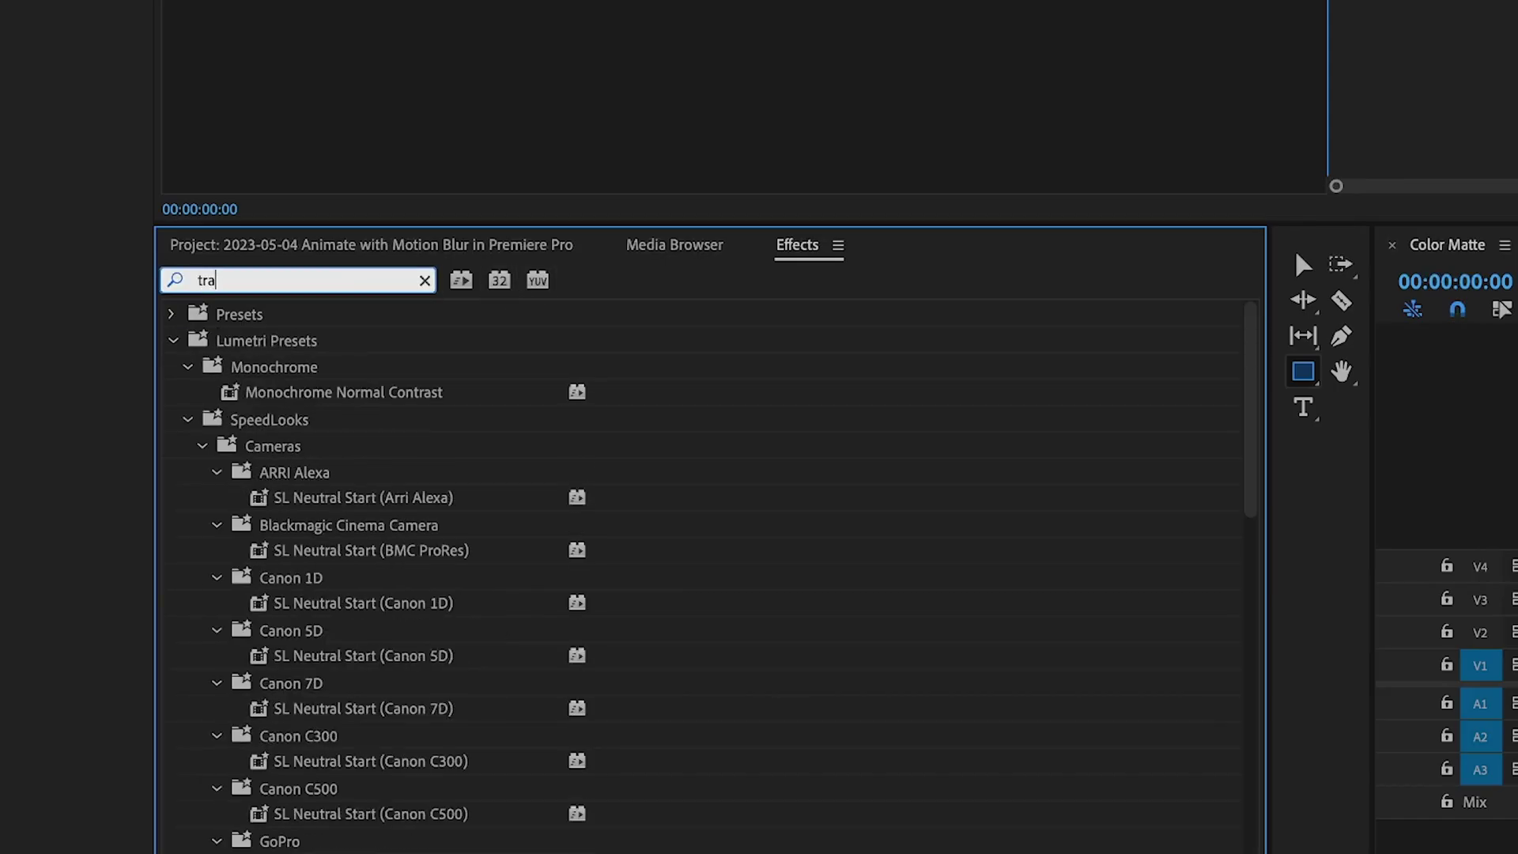
{"action": "type", "text": "nsform"}
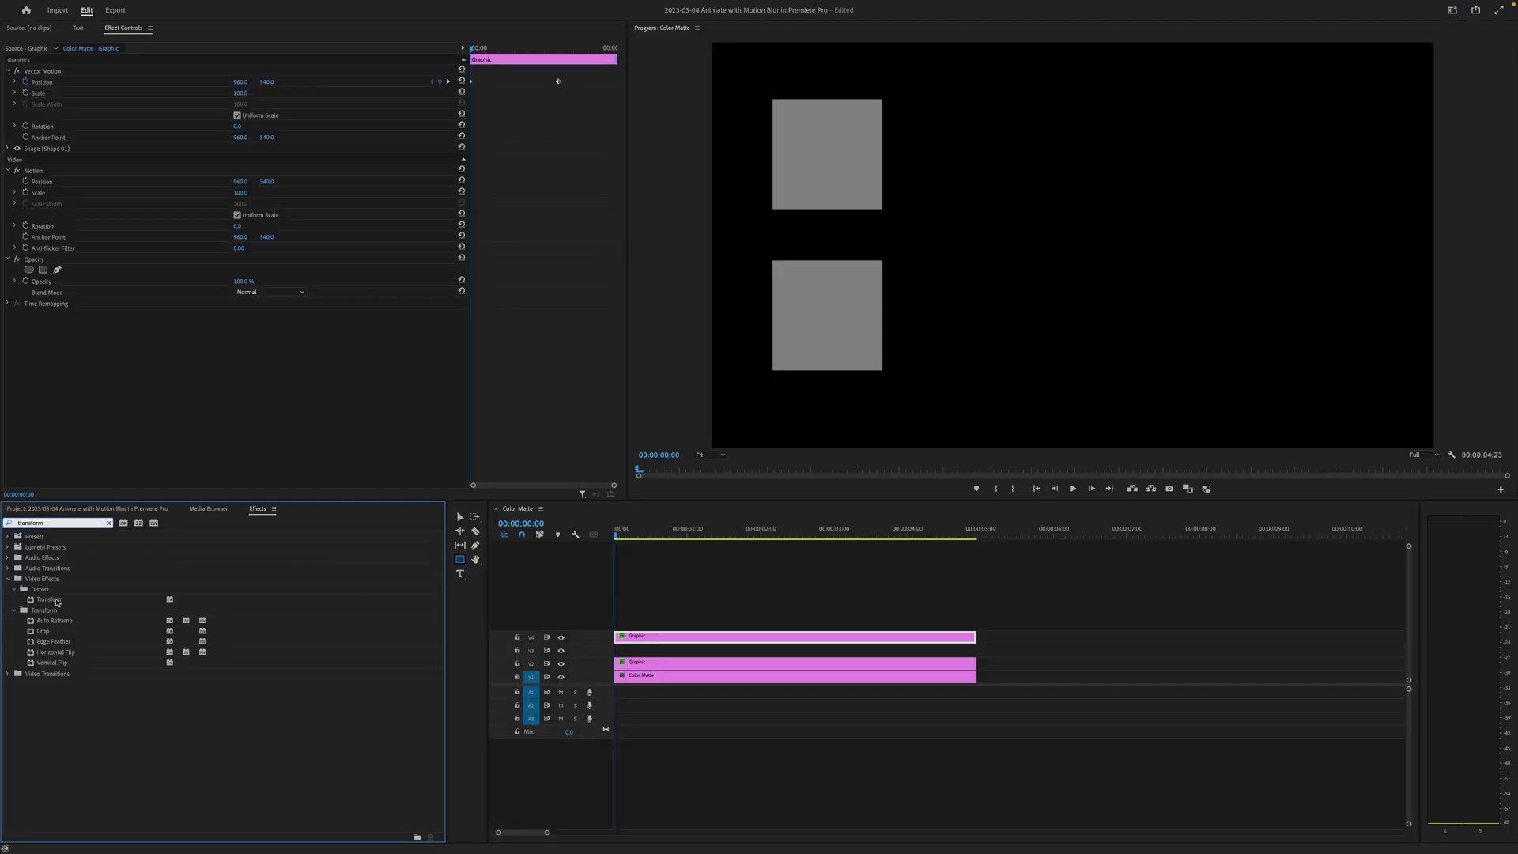
{"action": "left_click_drag", "start_coordinate": [296, 473], "coordinate": [377, 471]}
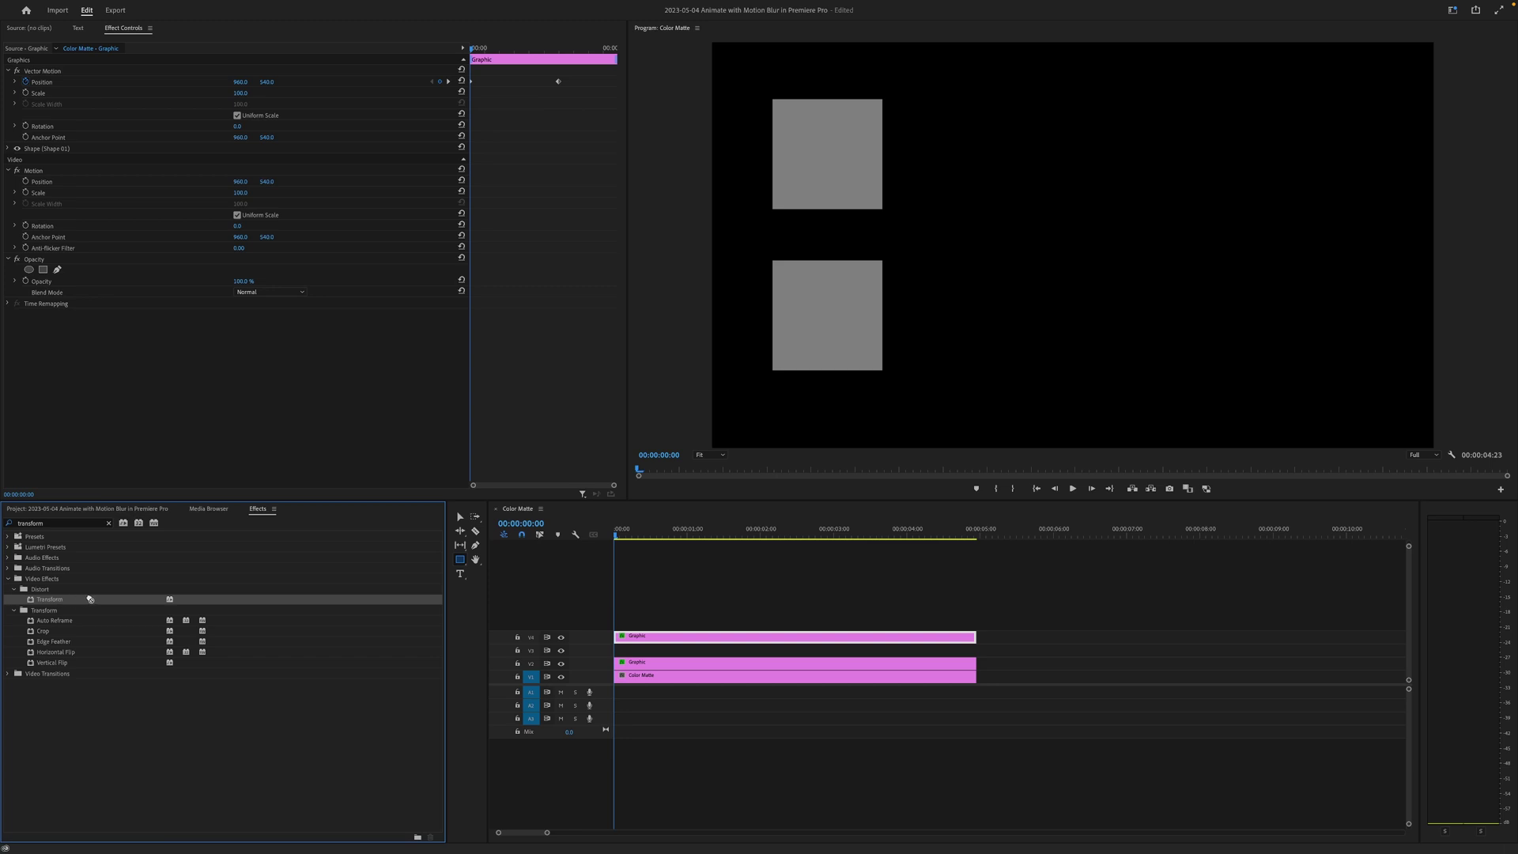
{"action": "left_click_drag", "start_coordinate": [90, 599], "coordinate": [622, 663]}
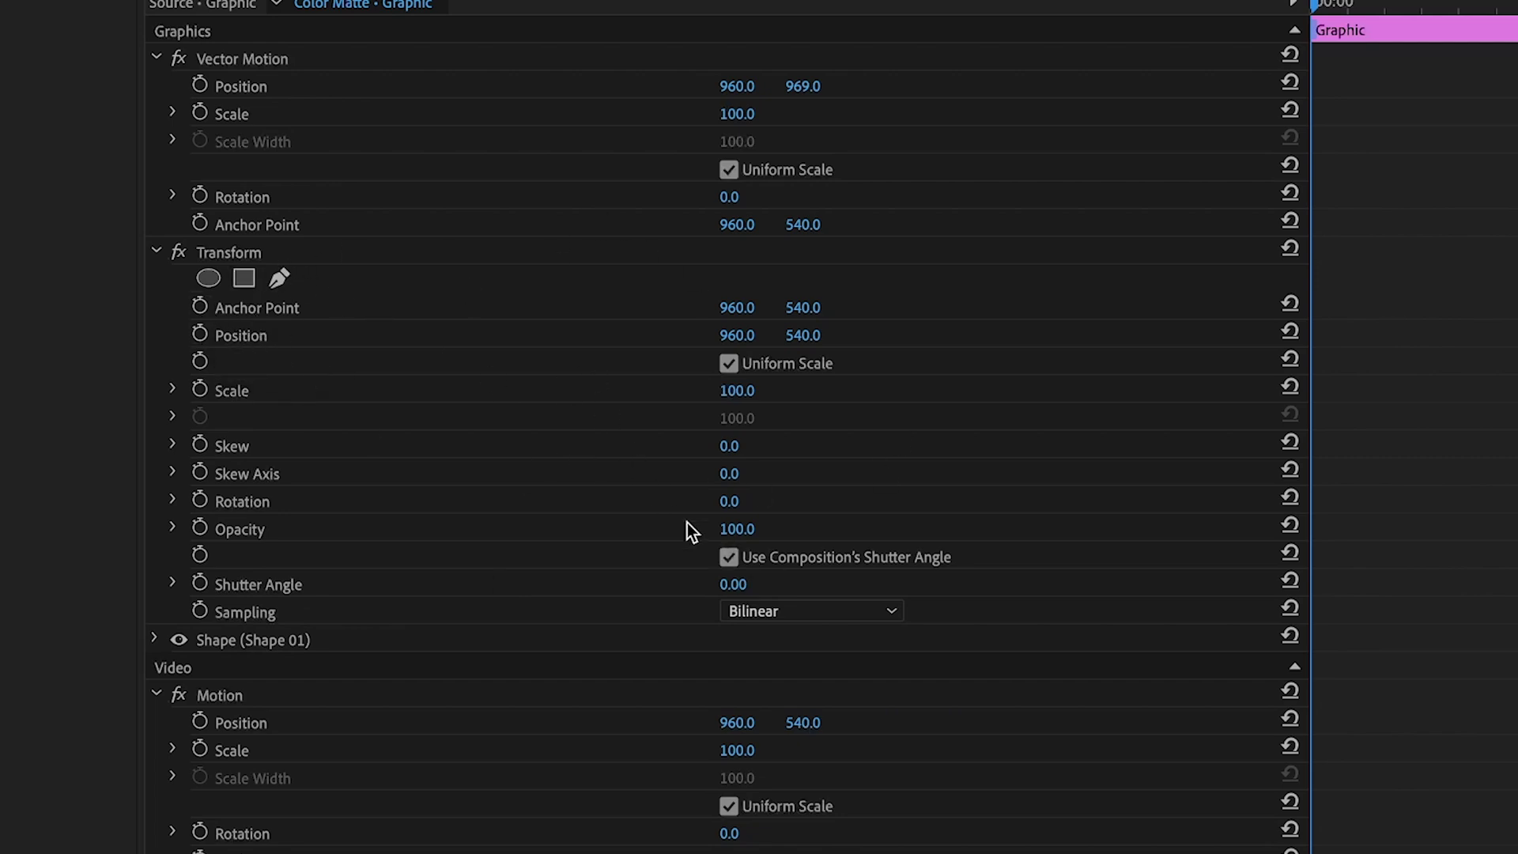
Step: Turn off Use Composition's Shutter Angle and set the Transform Shutter Angle to 180
{"action": "left_click", "coordinate": [727, 556]}
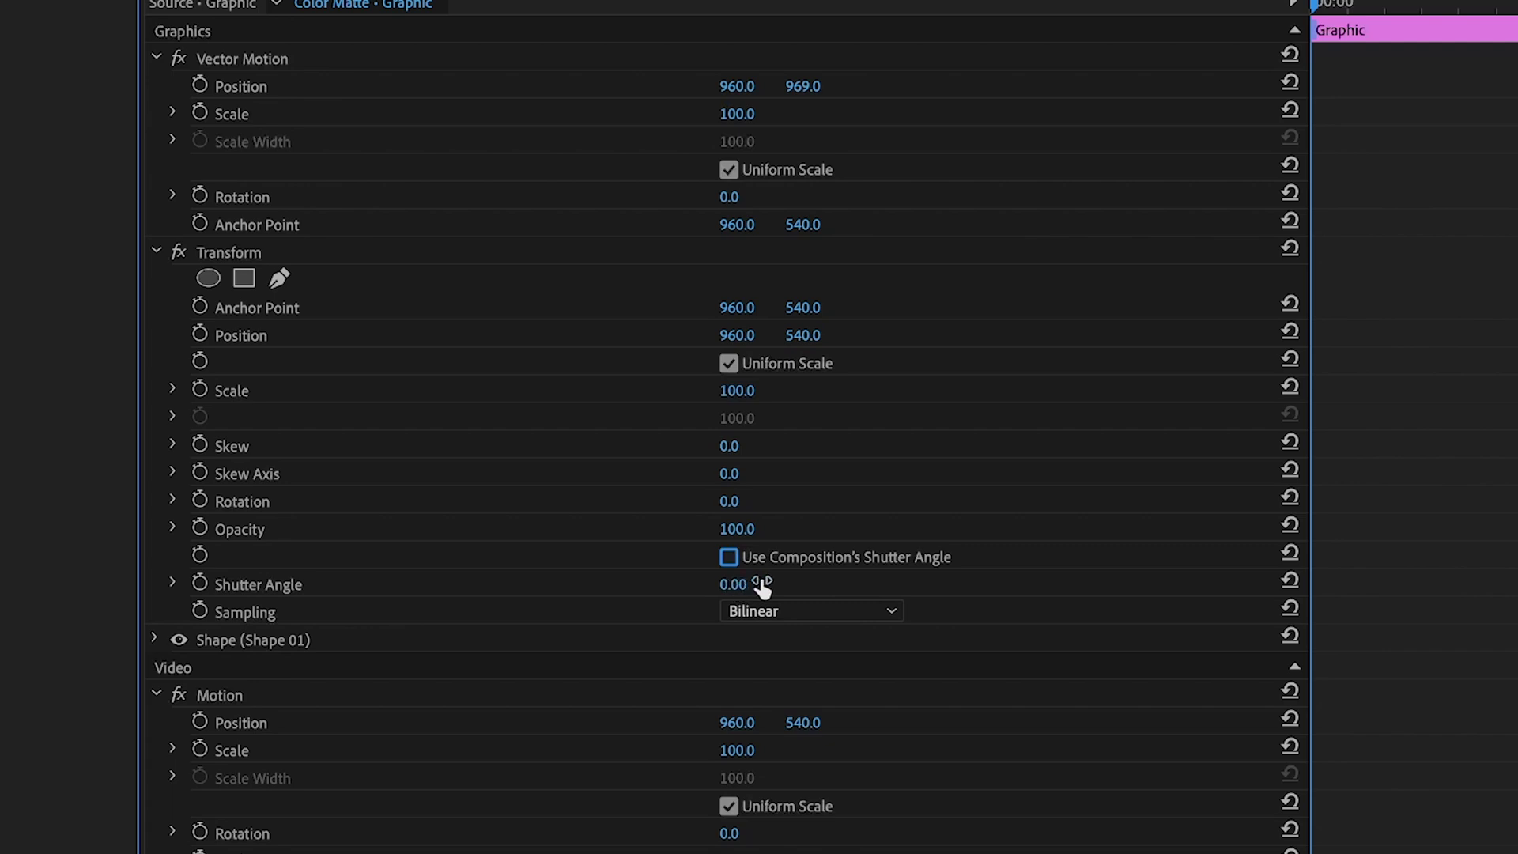
{"action": "left_click", "coordinate": [747, 583]}
{"action": "type", "text": "180"}
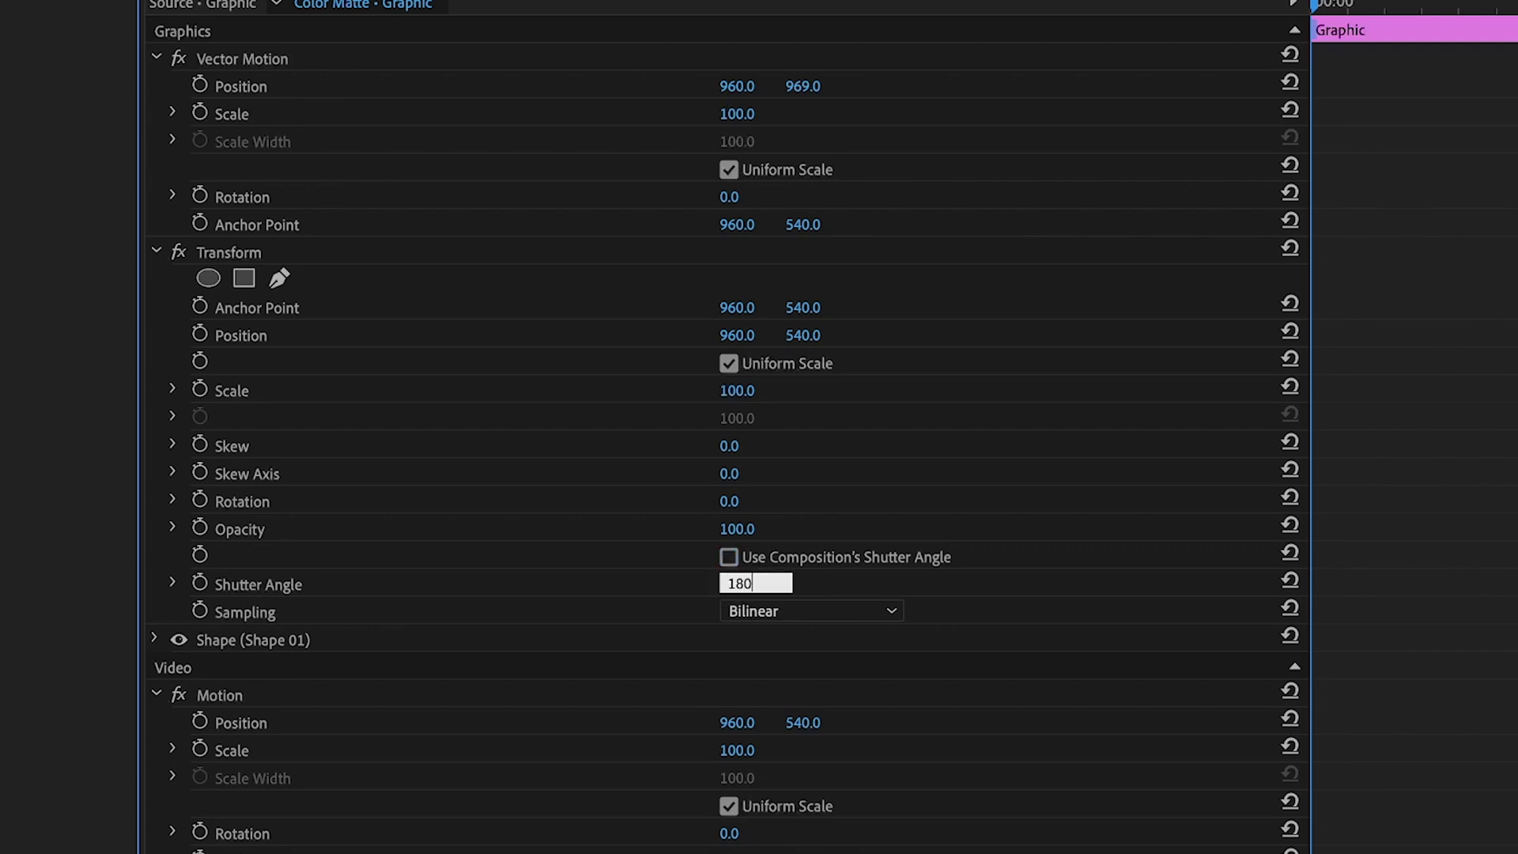
{"action": "key", "text": "Return"}
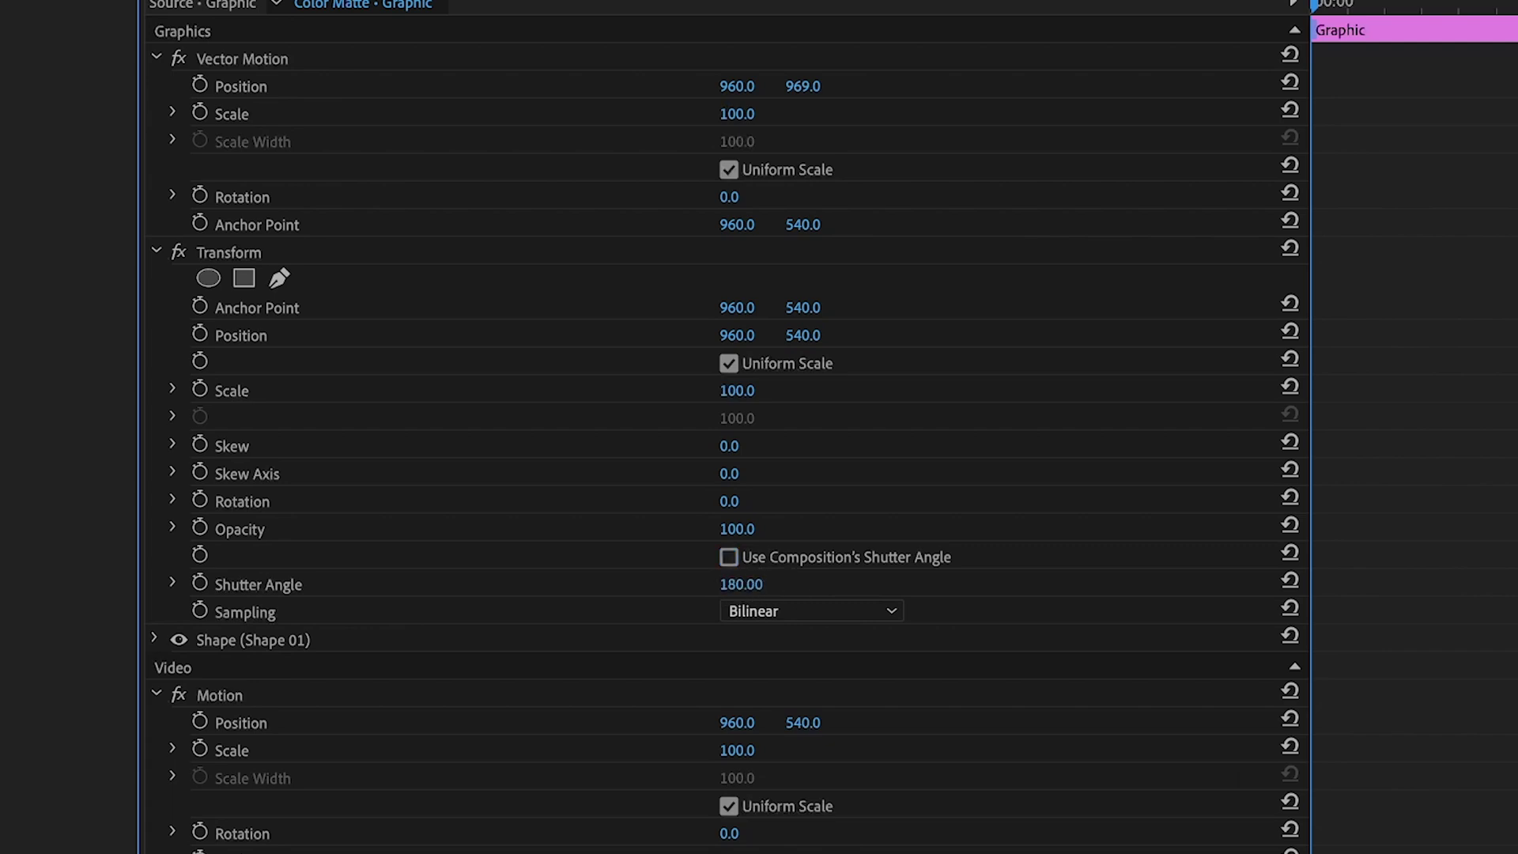
{"action": "left_click", "coordinate": [693, 603]}
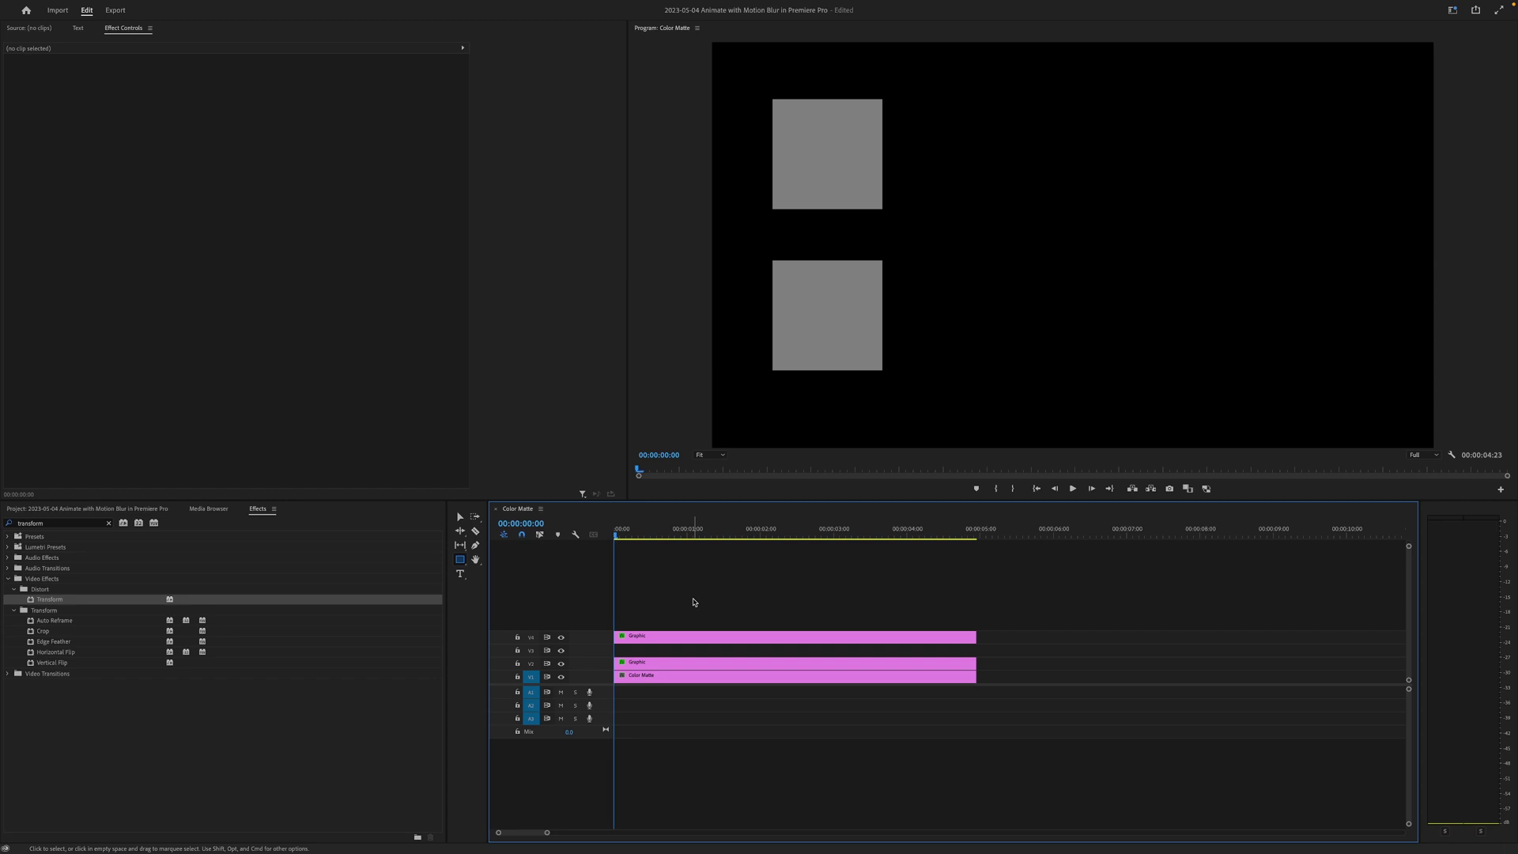
Step: Keyframe the V2 square's Transform Position from 0:00 to X 2289 at 3:00
{"action": "left_click", "coordinate": [680, 664]}
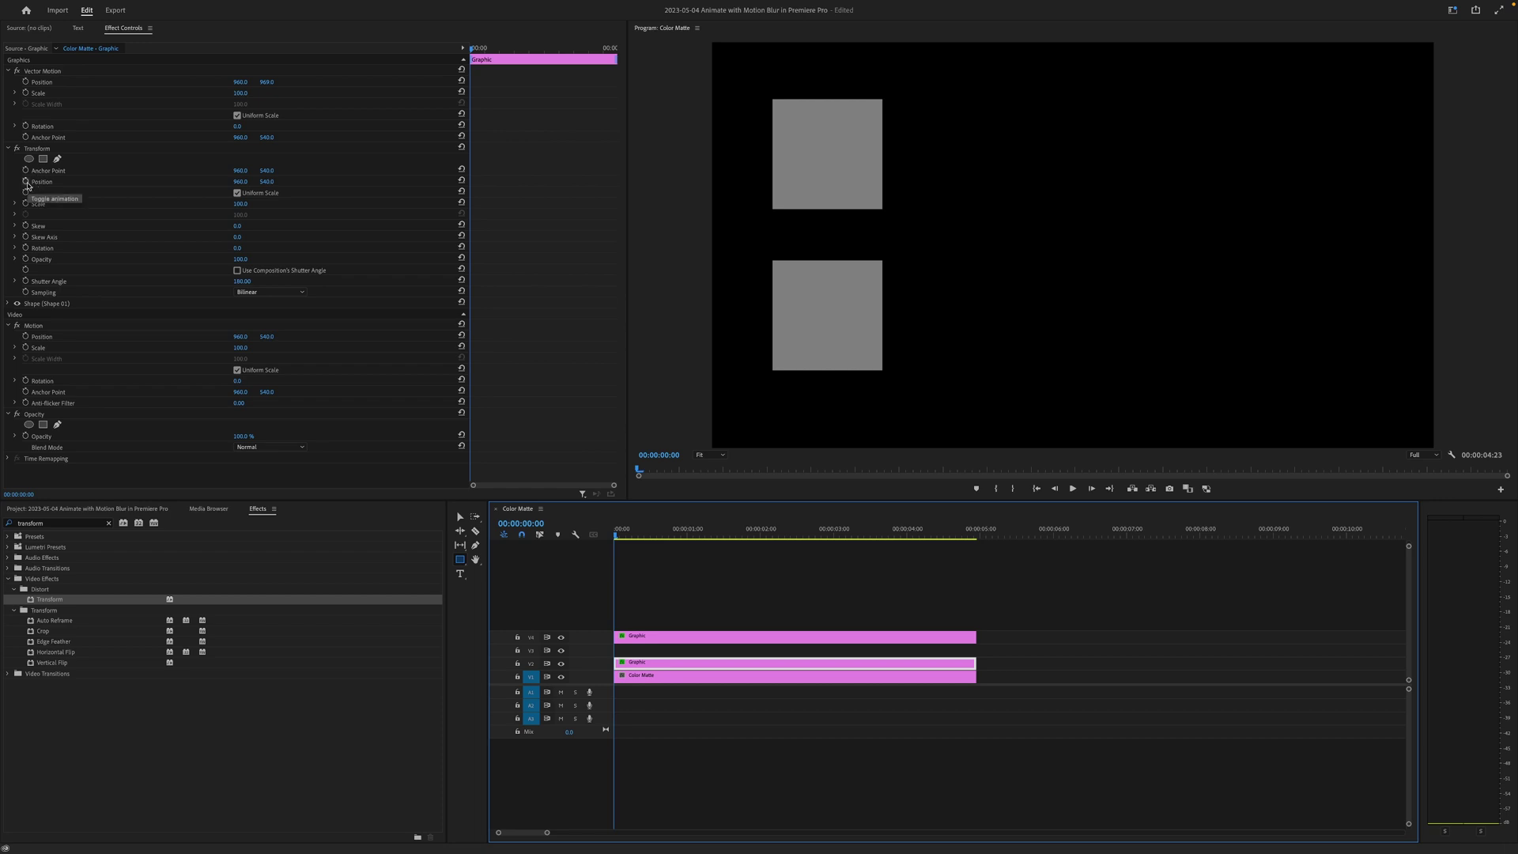
{"action": "left_click", "coordinate": [25, 181]}
{"action": "left_click", "coordinate": [834, 535]}
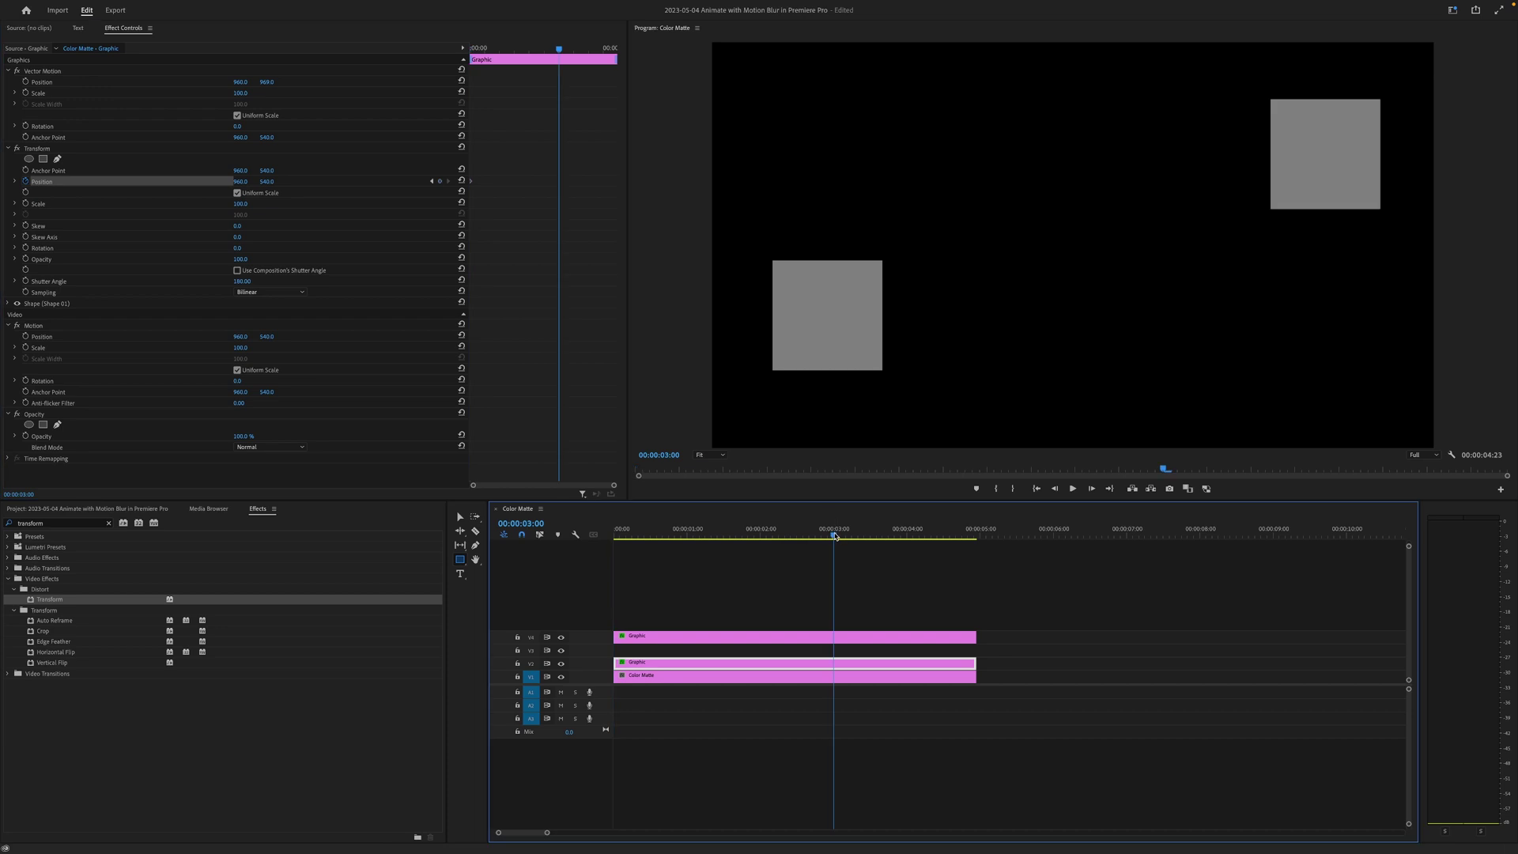
{"action": "left_click_drag", "start_coordinate": [241, 182], "coordinate": [499, 181]}
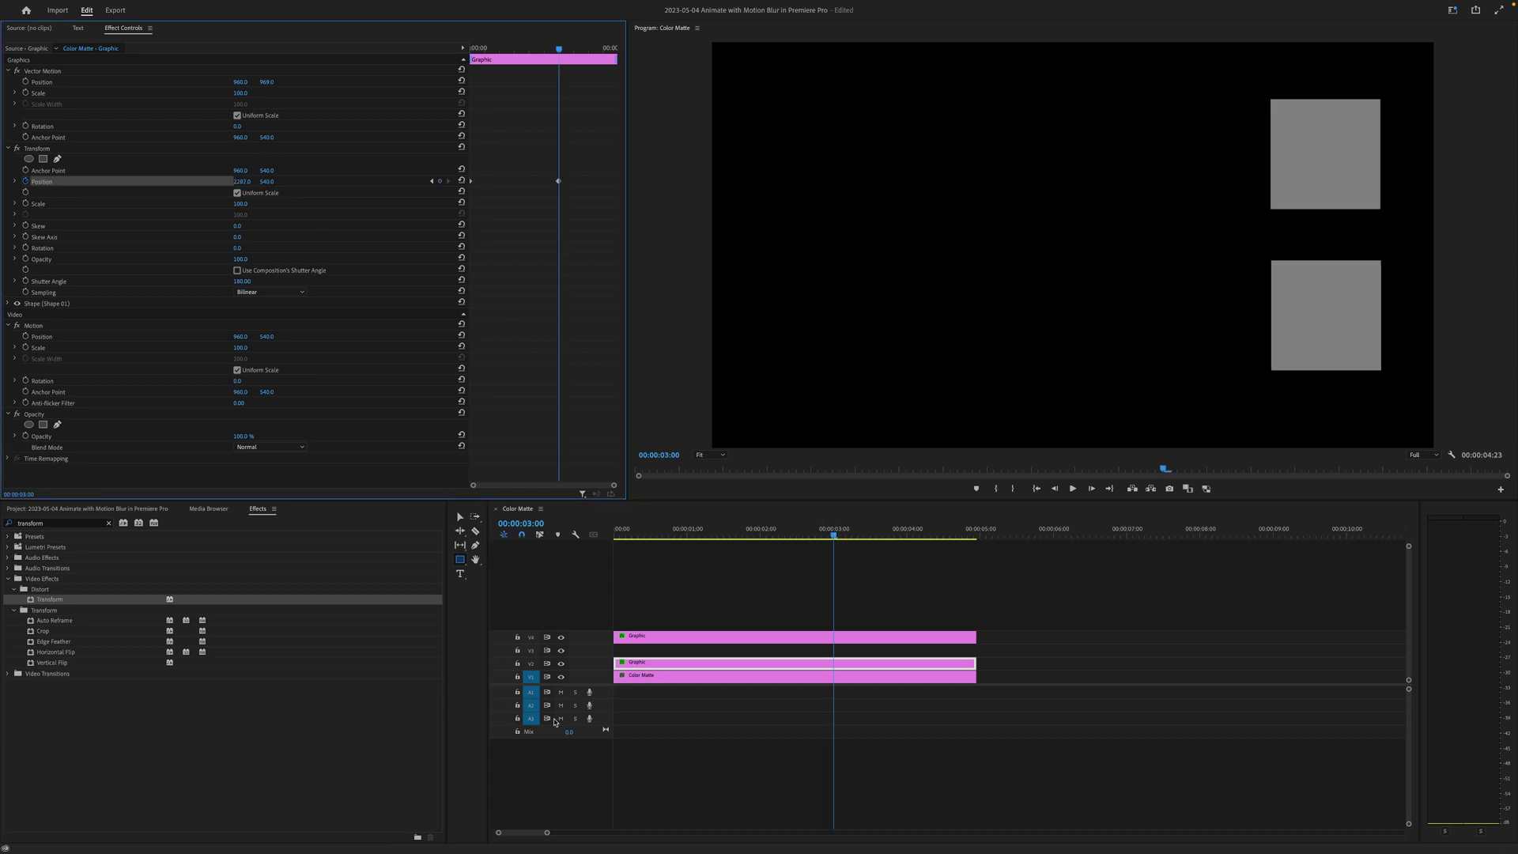
{"action": "left_click", "coordinate": [801, 613]}
{"action": "key", "text": "Home"}
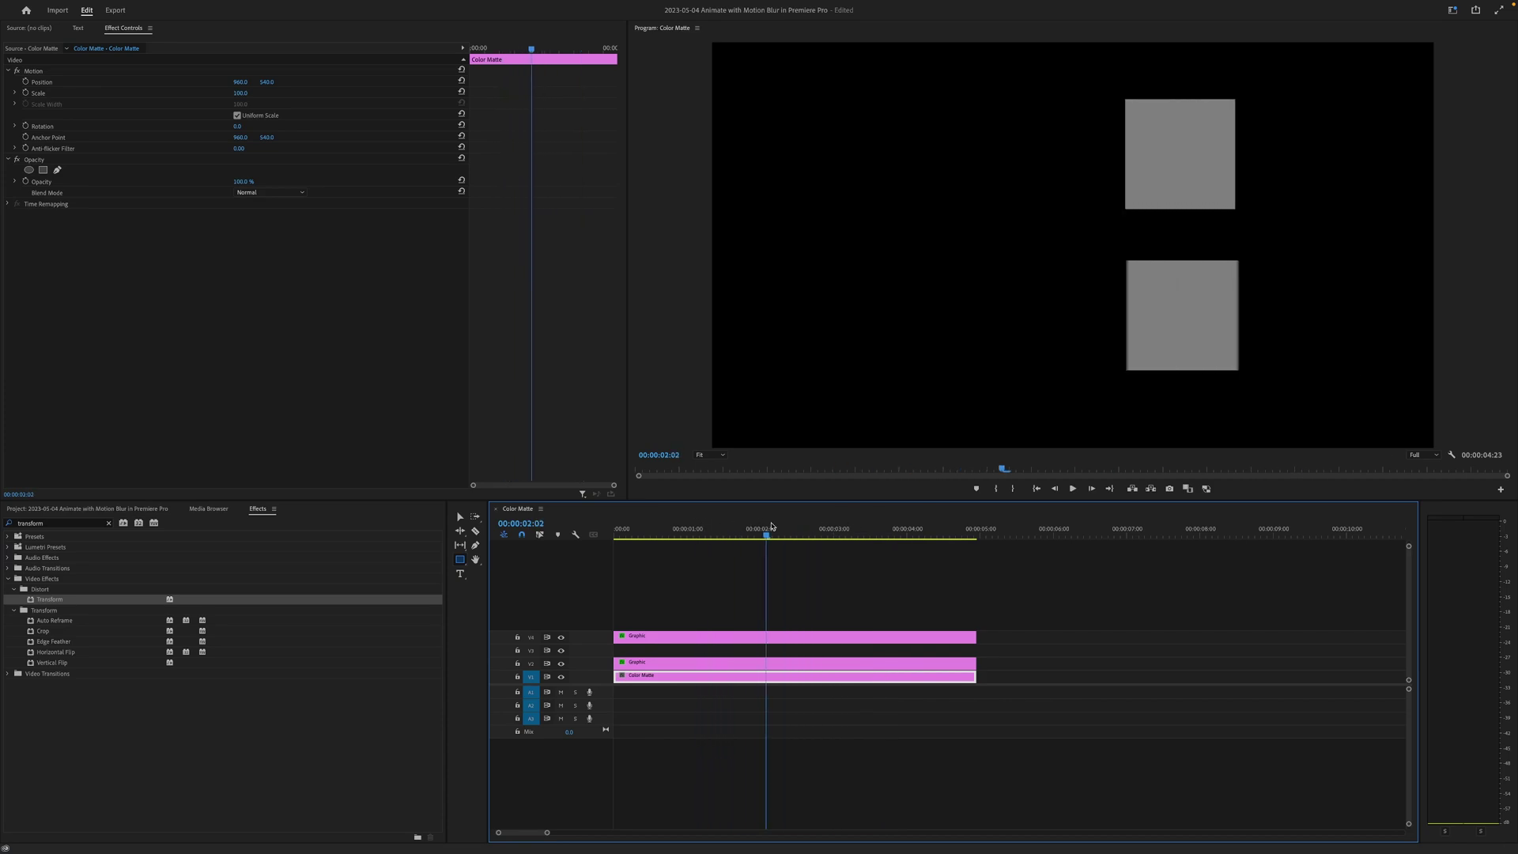
{"action": "left_click_drag", "start_coordinate": [772, 527], "coordinate": [652, 532]}
Step: Adjust the Shutter Angle value of the V2 square's Transform effect
{"action": "left_click", "coordinate": [667, 569]}
{"action": "left_click", "coordinate": [651, 661]}
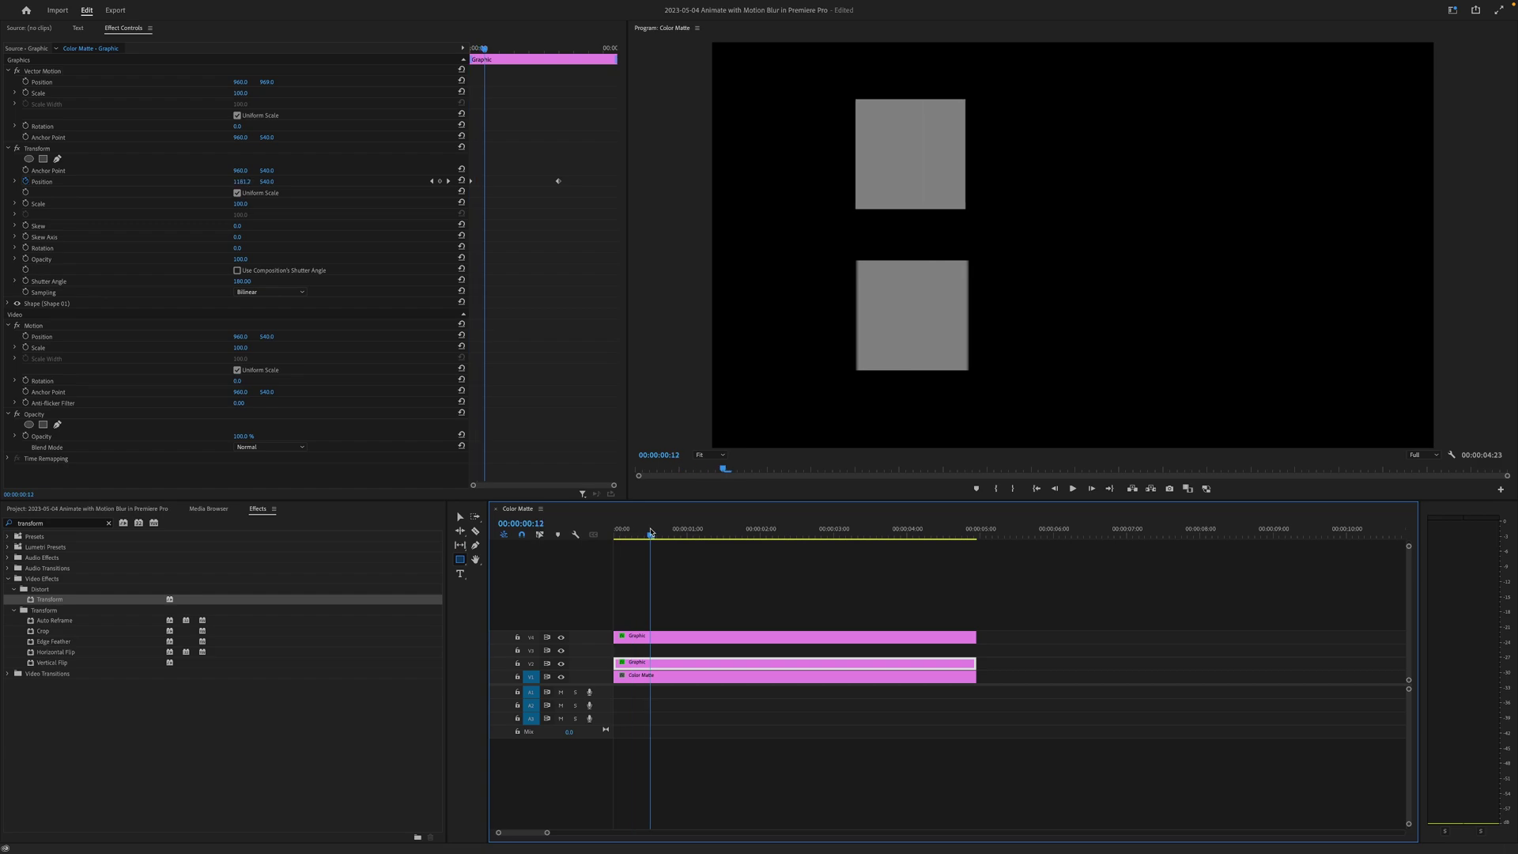
{"action": "left_click", "coordinate": [242, 280]}
{"action": "type", "text": "0"}
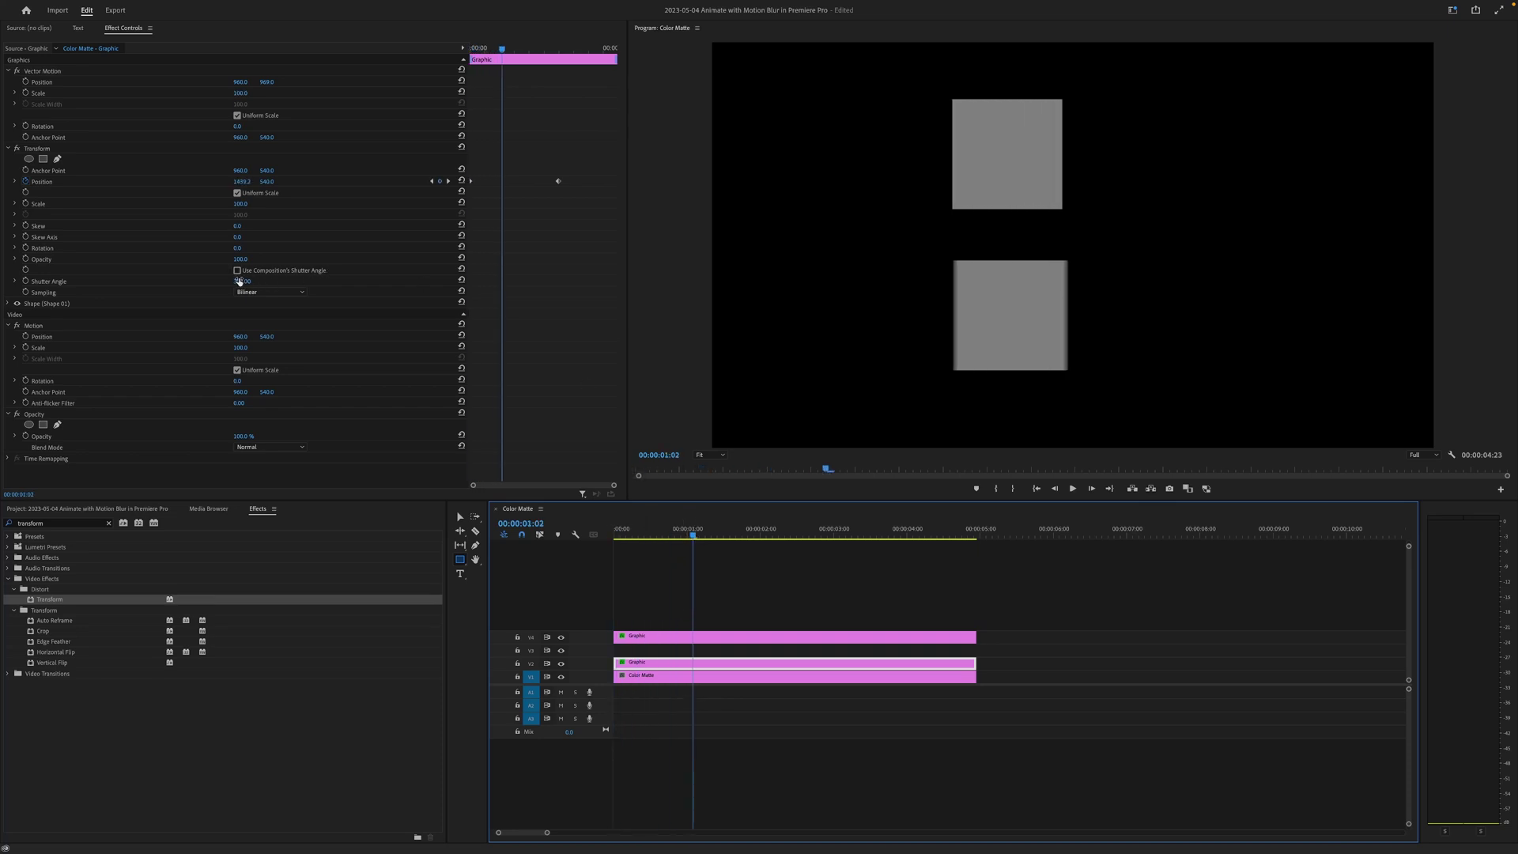
Step: Play the animation from the start and check the Transform motion path for blur
{"action": "key", "text": "Home"}
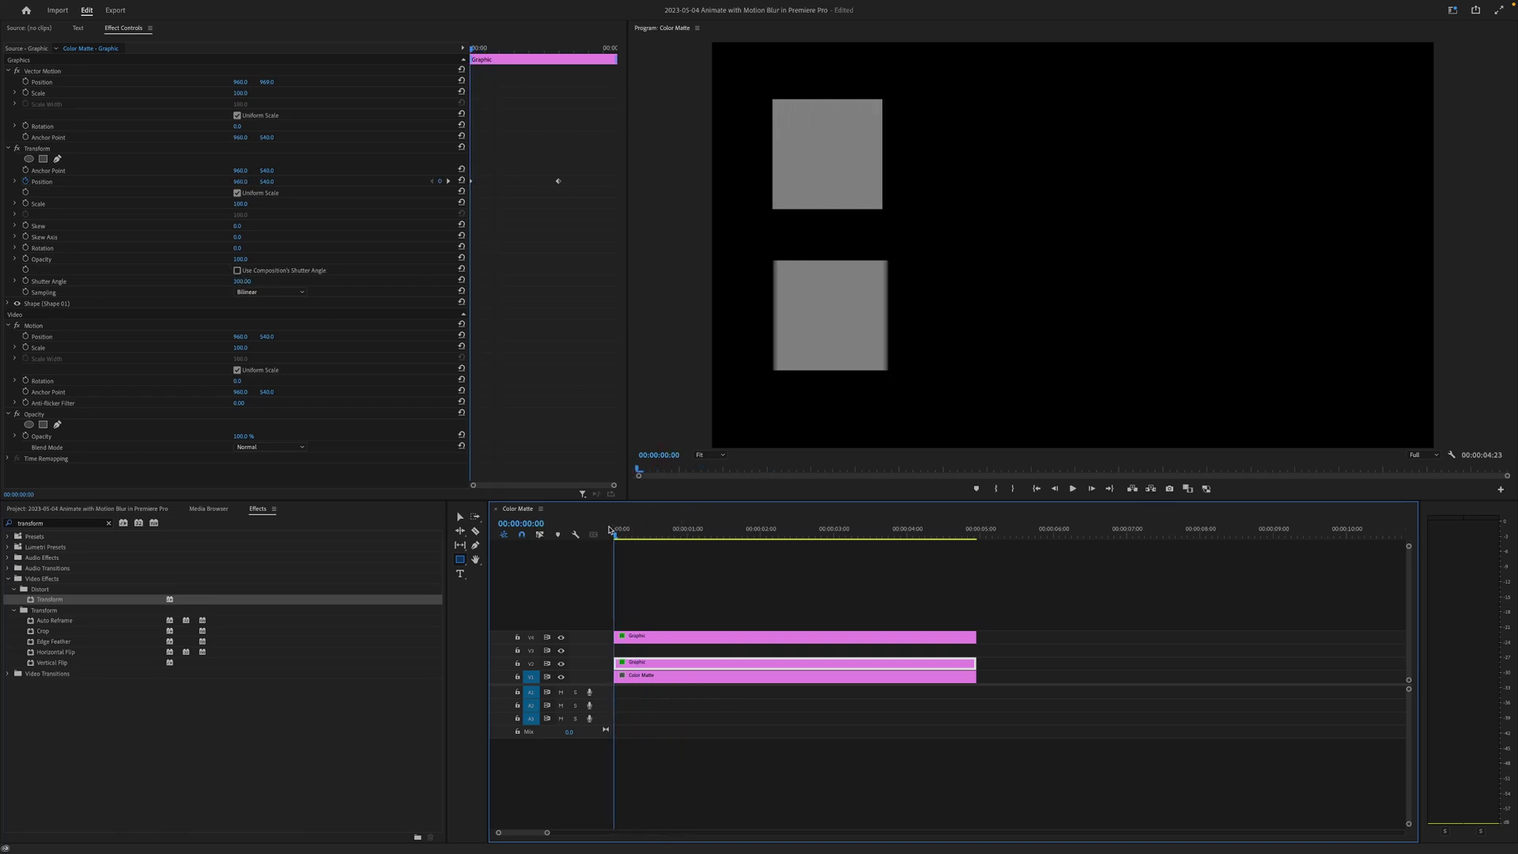
{"action": "key", "text": "space"}
{"action": "key", "text": "space"}
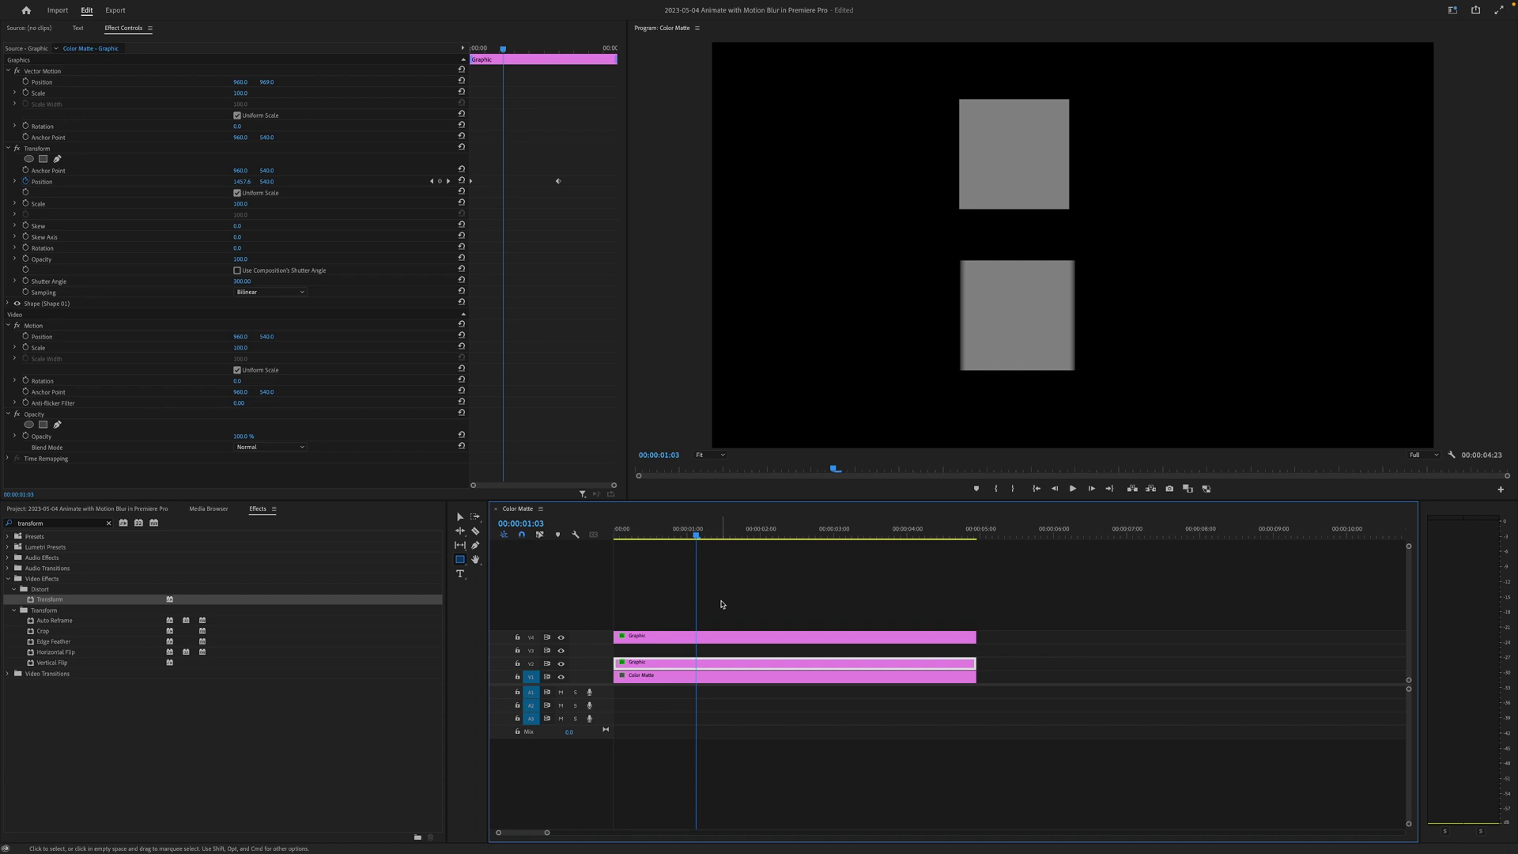
{"action": "left_click", "coordinate": [40, 150]}
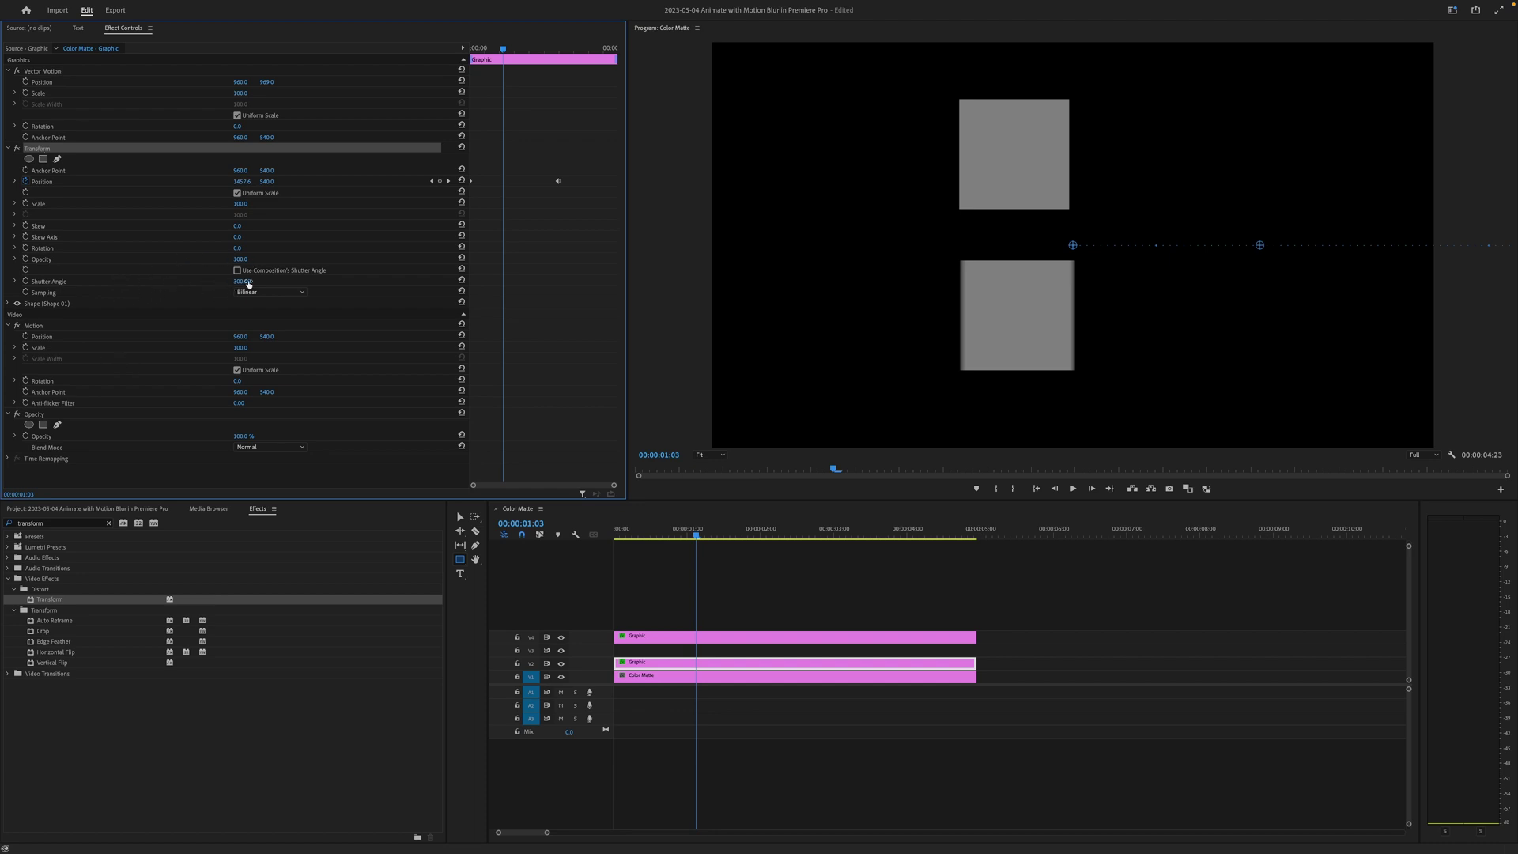
{"action": "left_click", "coordinate": [822, 578]}
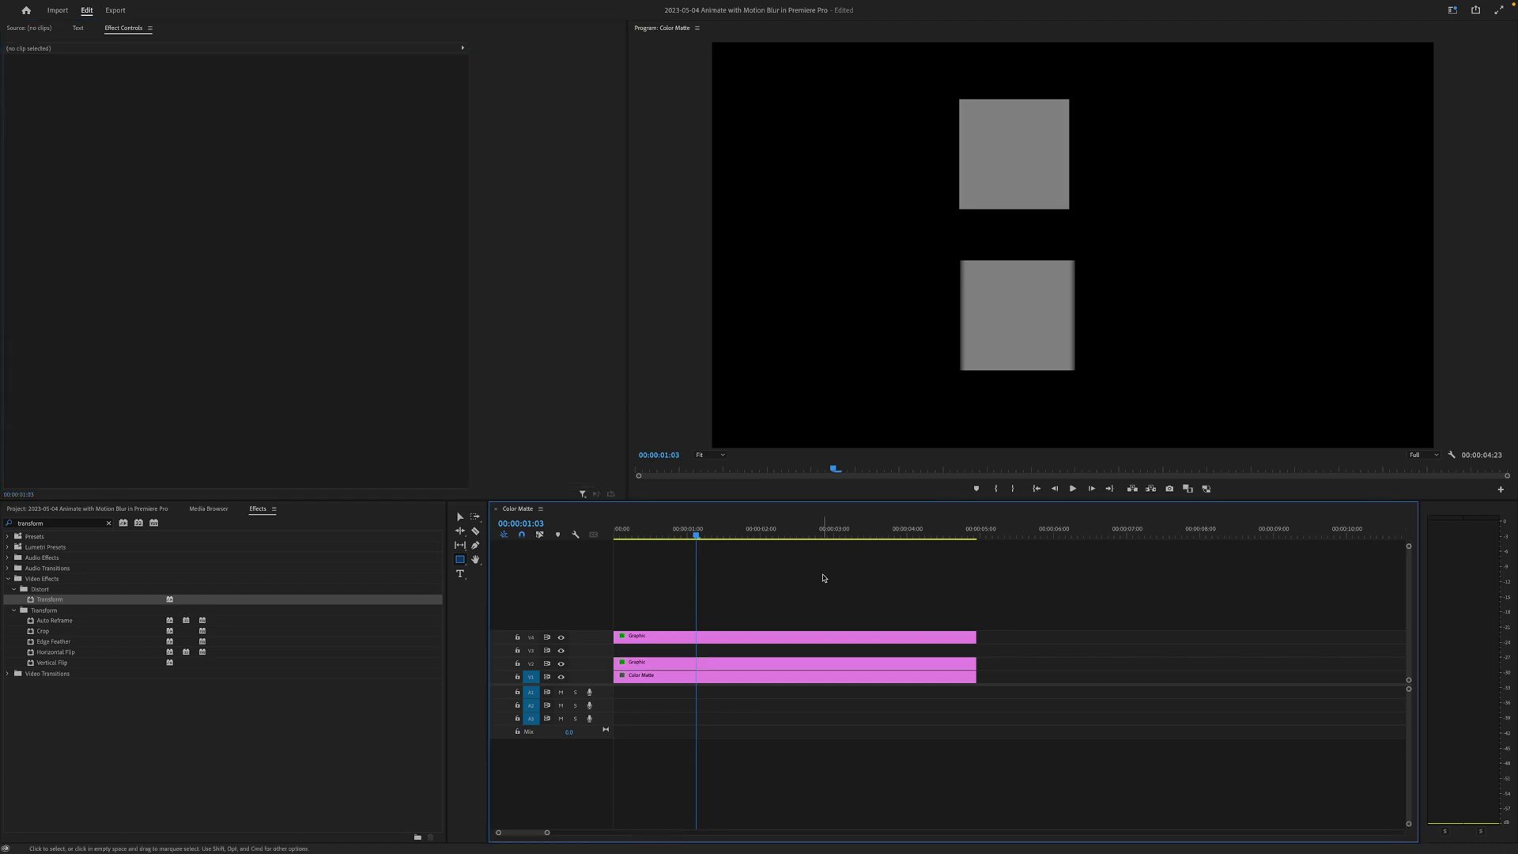